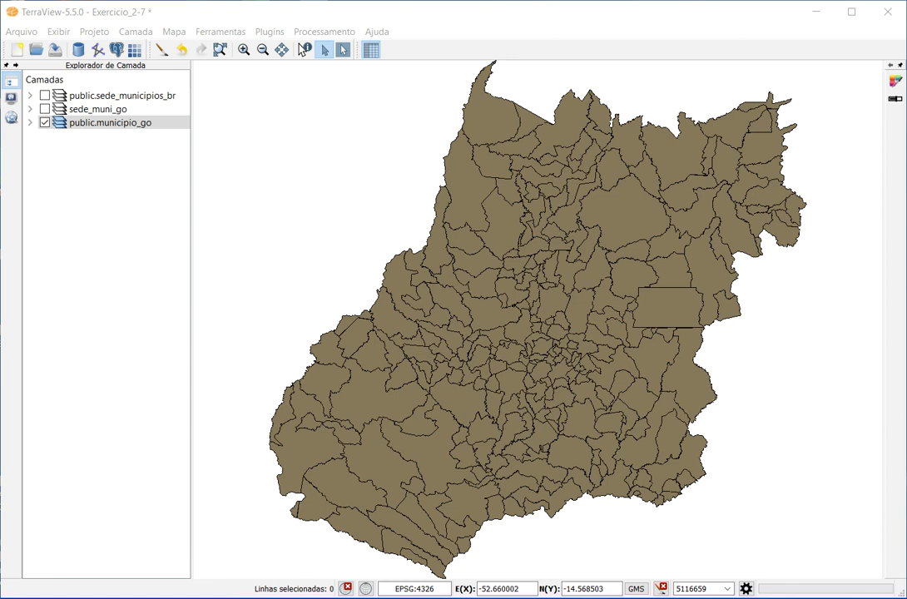
Examine the attribute table of the public.municipio_go layer, then close it
{"action": "right_click", "coordinate": [147, 124]}
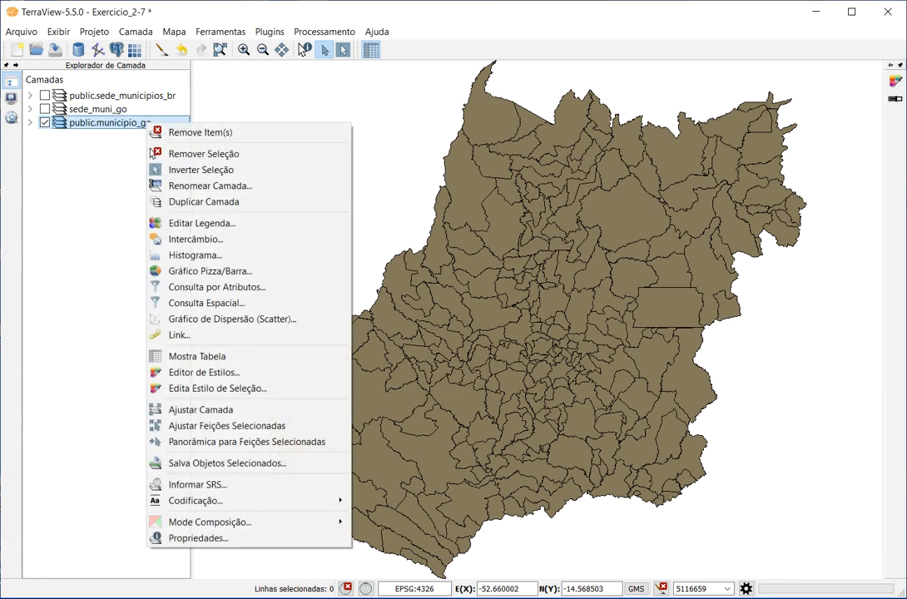
{"action": "left_click", "coordinate": [230, 356]}
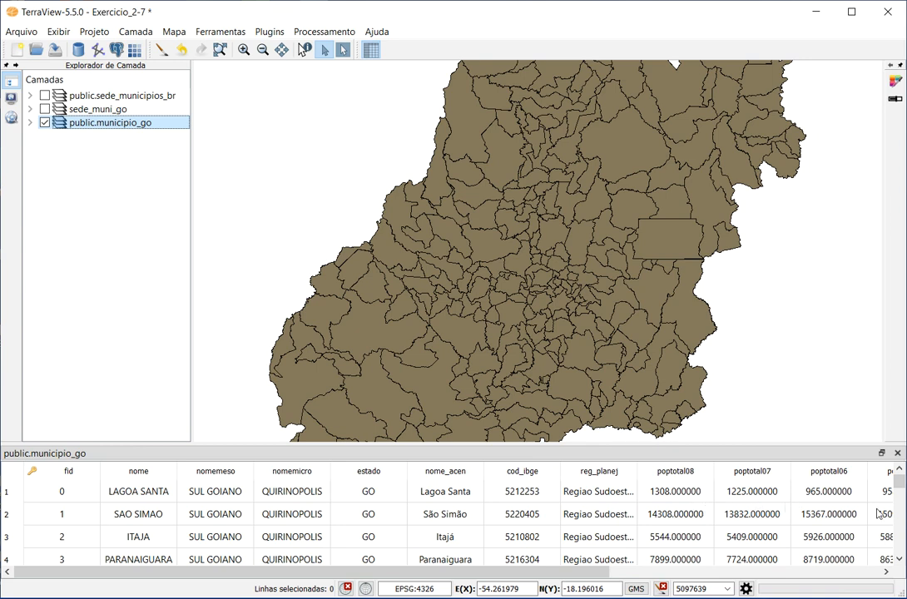
{"action": "left_click", "coordinate": [898, 454]}
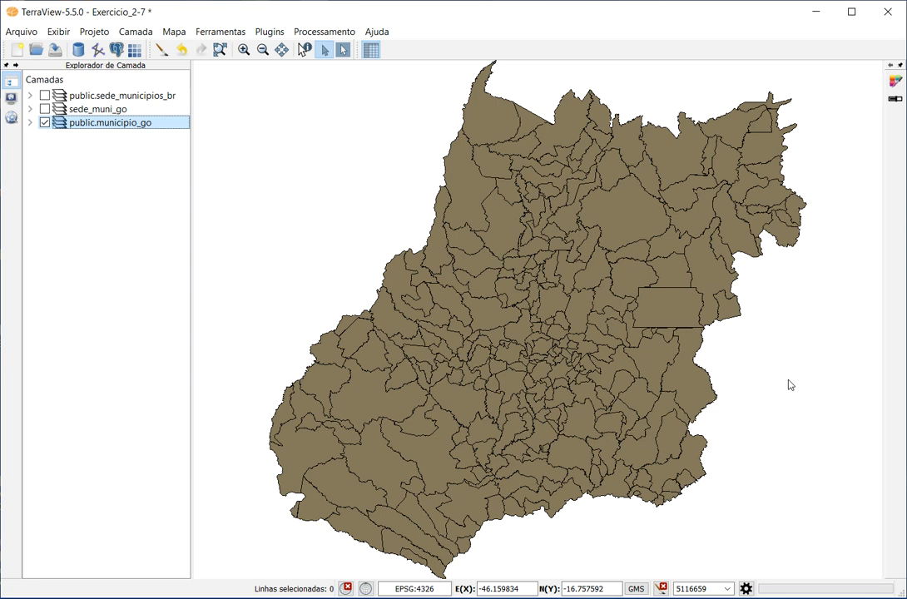
Start an attribute query with public.municipio_go as the input layer
{"action": "right_click", "coordinate": [116, 129]}
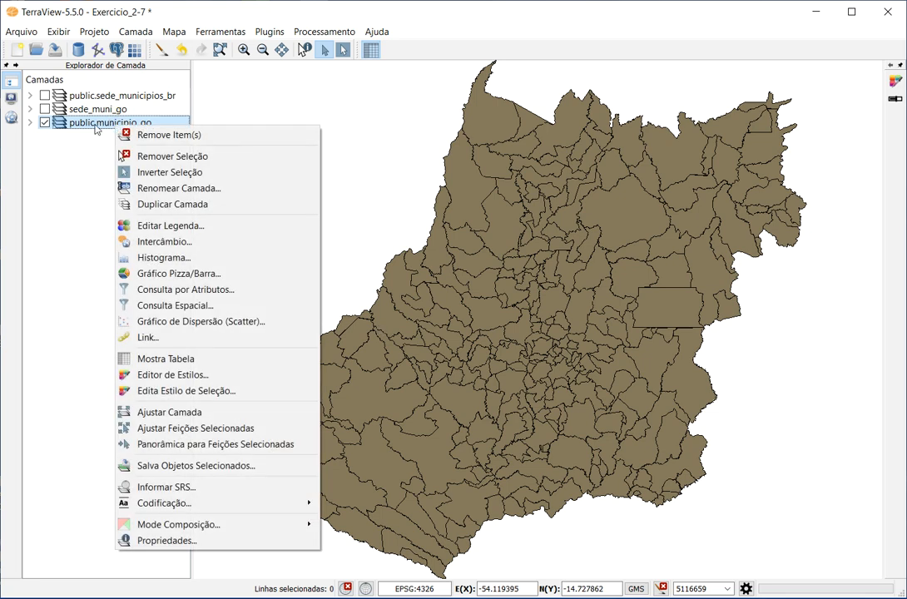
{"action": "left_click", "coordinate": [188, 290]}
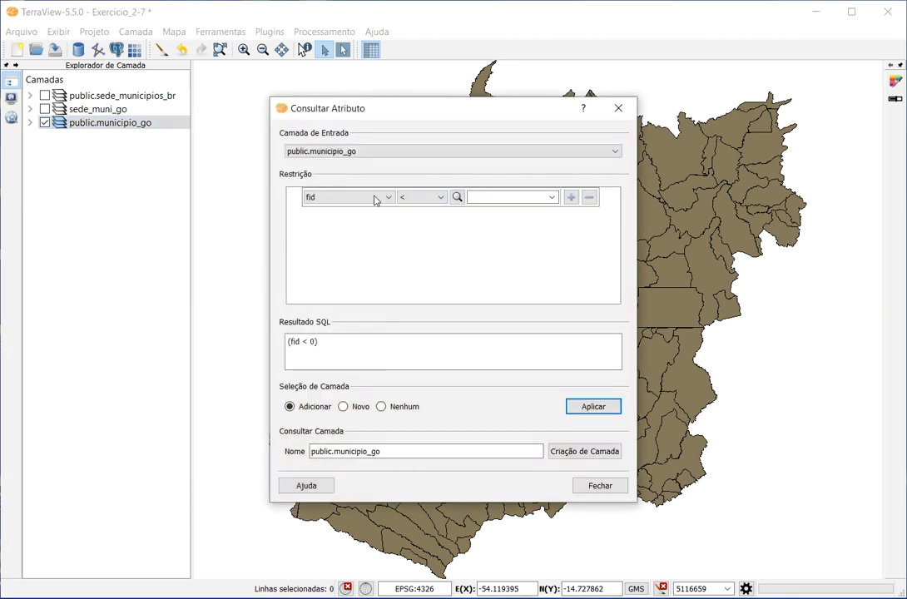
{"action": "left_click_drag", "start_coordinate": [412, 118], "coordinate": [170, 170]}
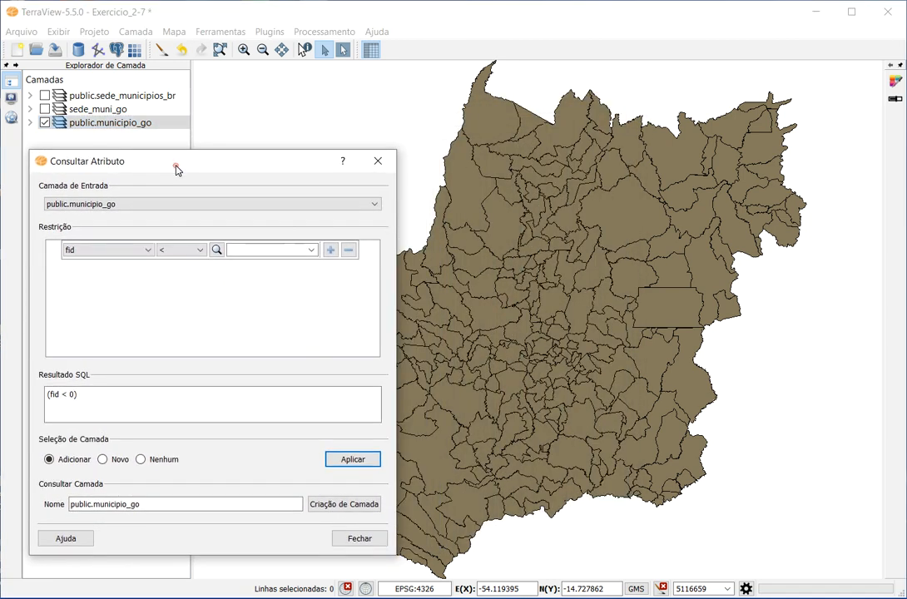
{"action": "left_click", "coordinate": [137, 207]}
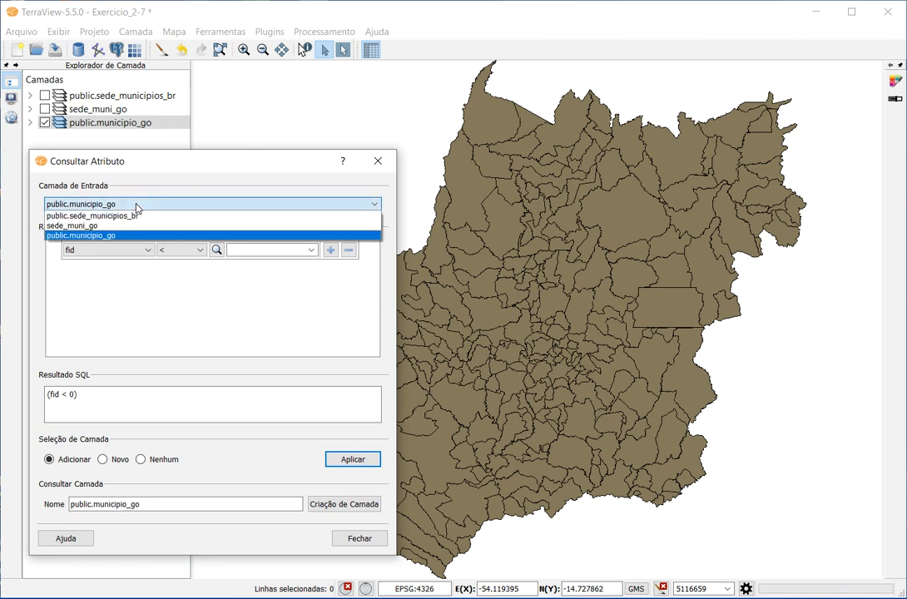
{"action": "left_click", "coordinate": [144, 236]}
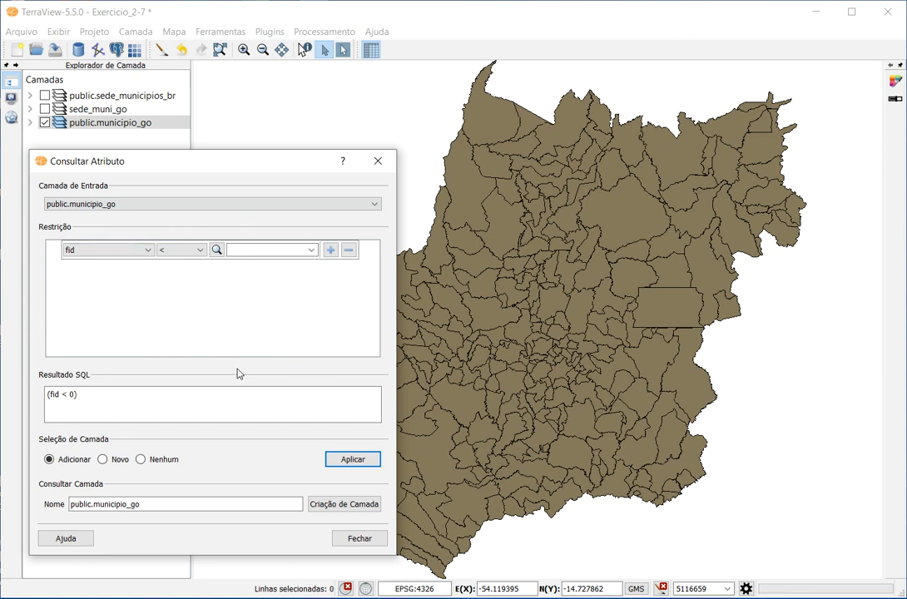
Build a restriction tree of two nested "and" groups with two conditions each, enlarging the query dialog to fit
{"action": "left_click", "coordinate": [330, 251]}
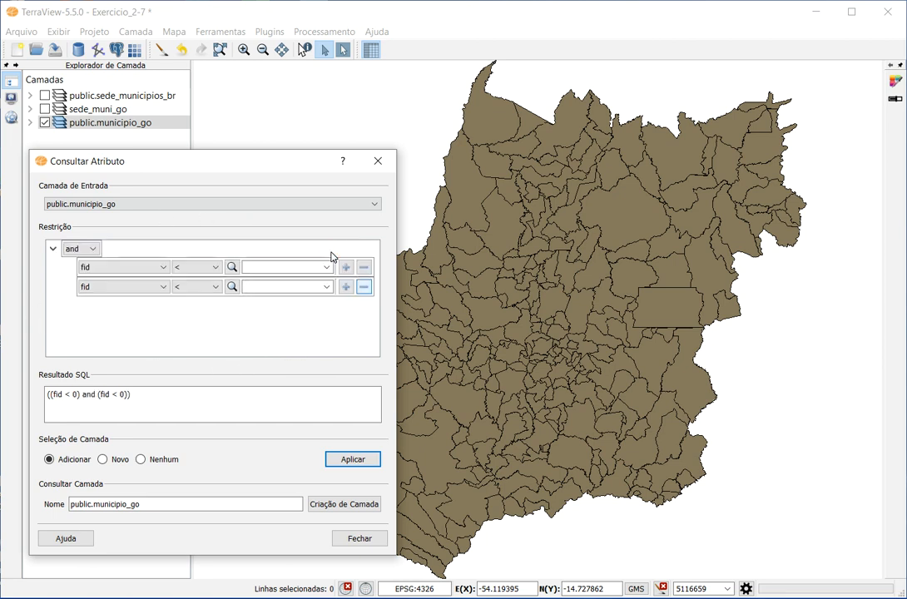
{"action": "left_click", "coordinate": [346, 287]}
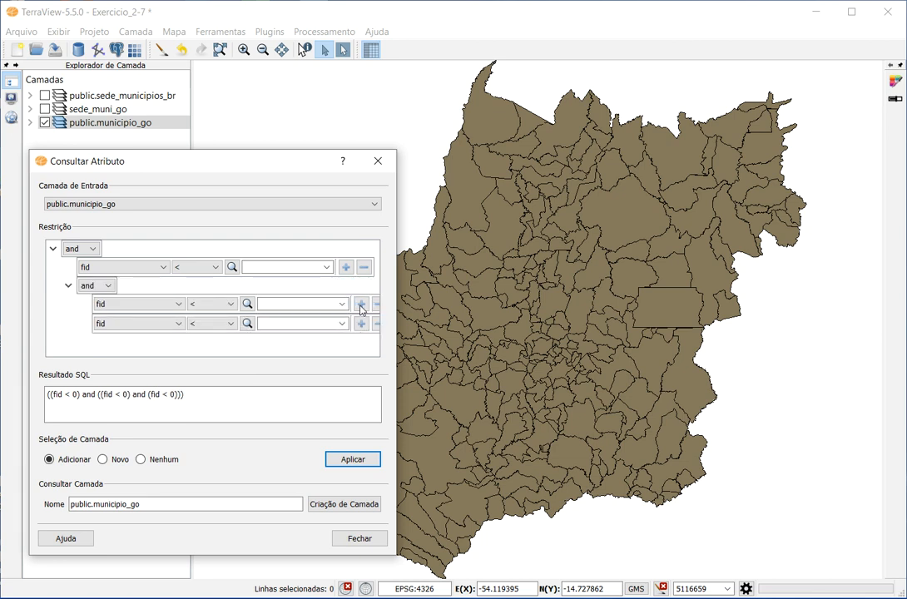
{"action": "left_click", "coordinate": [361, 305]}
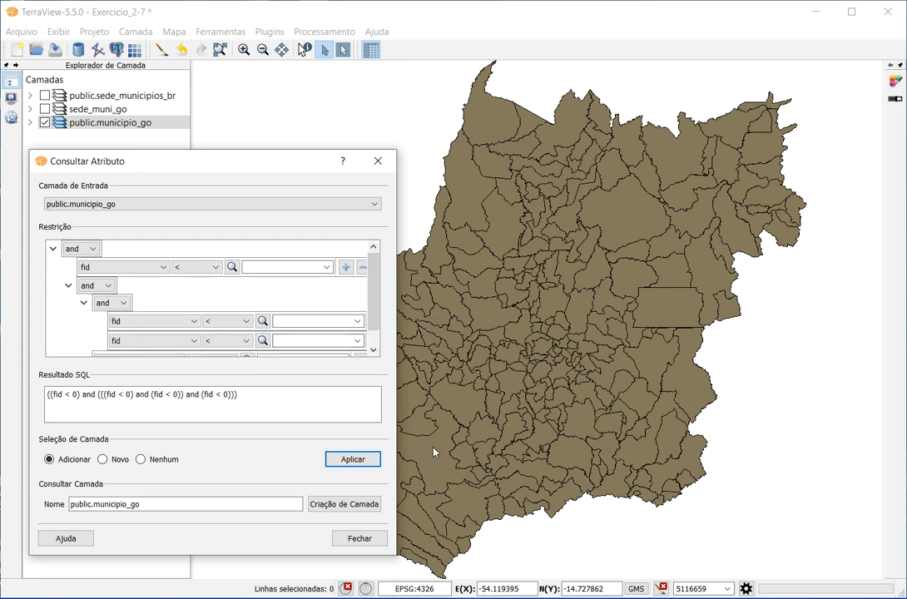
{"action": "left_click_drag", "start_coordinate": [402, 559], "coordinate": [497, 581]}
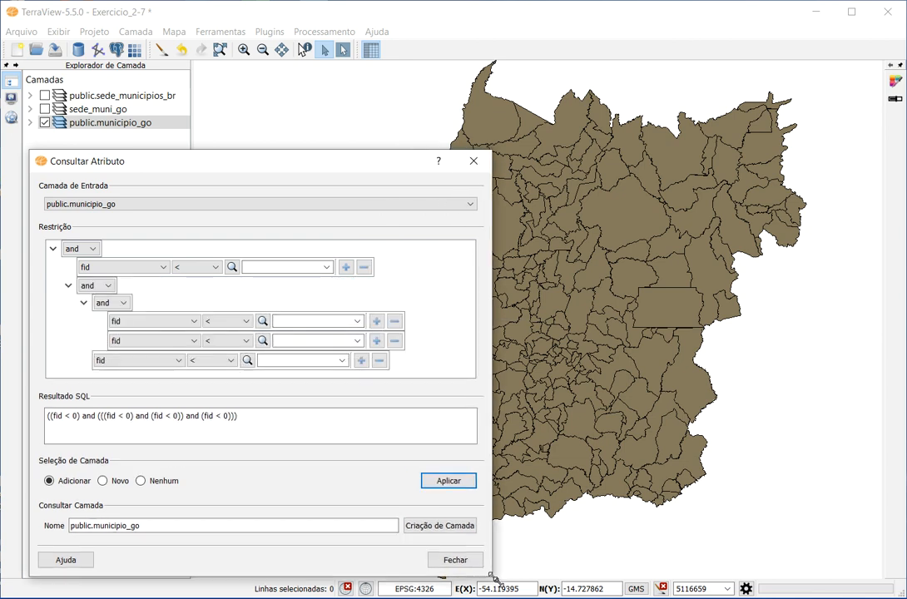
{"action": "left_click", "coordinate": [380, 364]}
{"action": "left_click", "coordinate": [346, 268]}
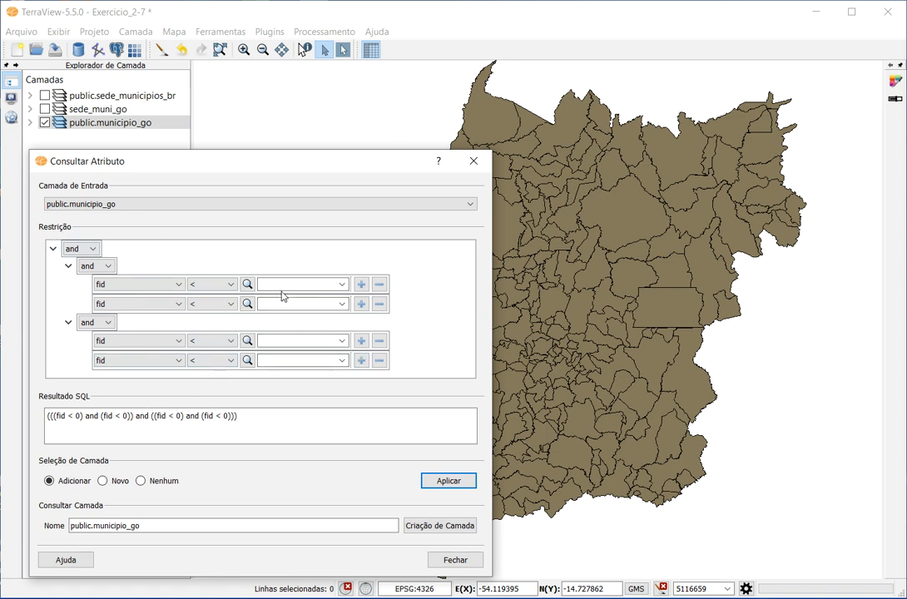
Define the first condition of the first group as nomemeso = CENTRO GOIANO
{"action": "left_click", "coordinate": [137, 287]}
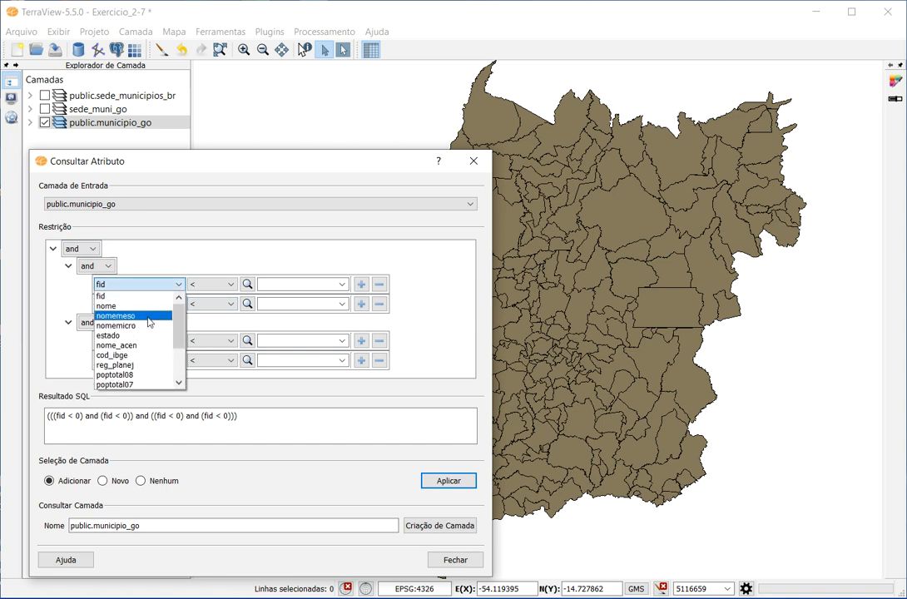
{"action": "left_click", "coordinate": [150, 316]}
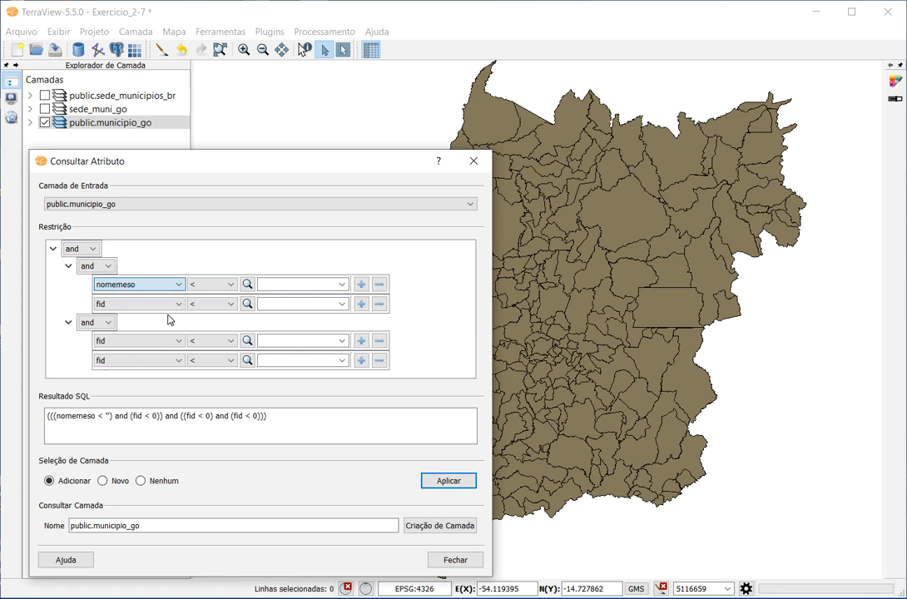
{"action": "left_click", "coordinate": [224, 285]}
{"action": "left_click", "coordinate": [204, 326]}
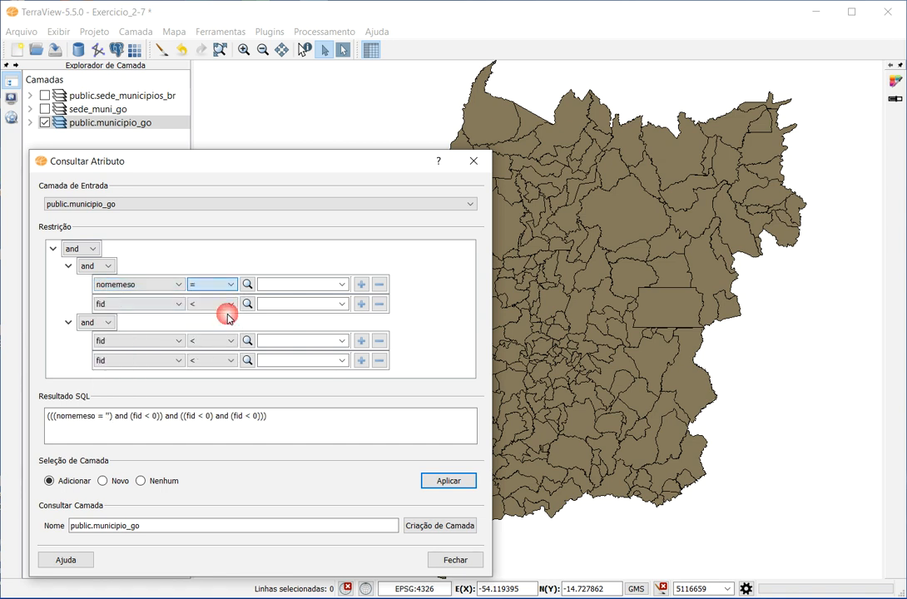
{"action": "left_click", "coordinate": [248, 285]}
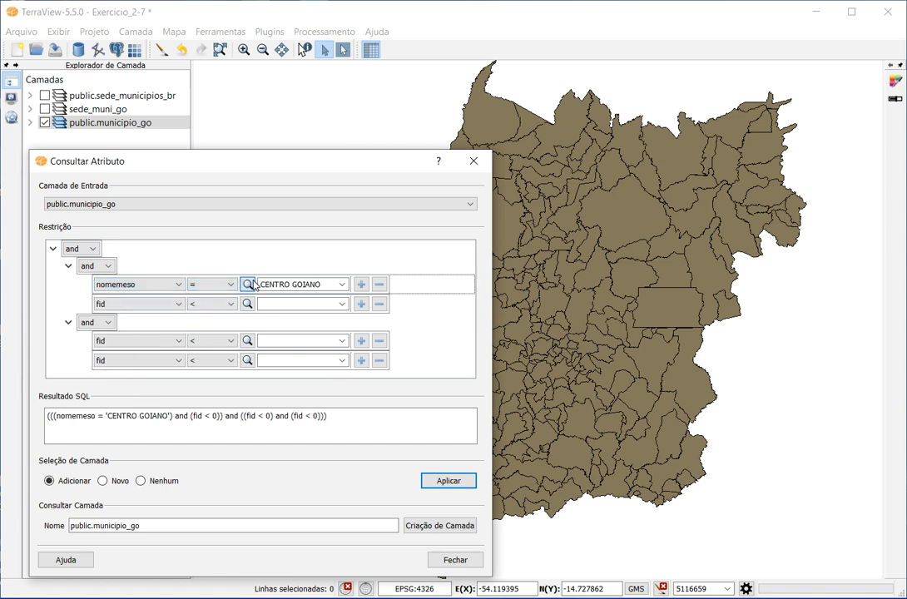
{"action": "left_click", "coordinate": [342, 284]}
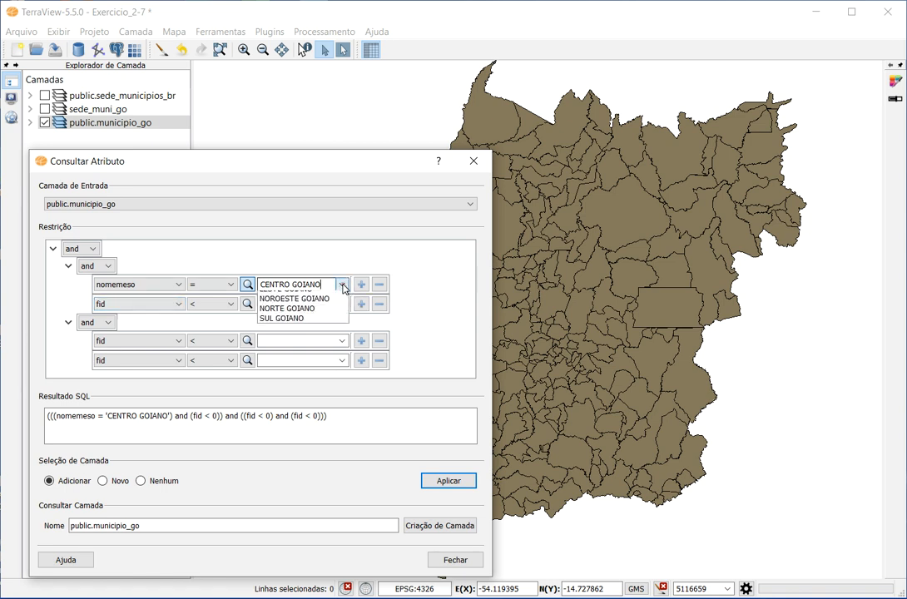
{"action": "left_click", "coordinate": [342, 285]}
Define the second condition of the first group as nomemeso = LESTE GOIANO
{"action": "left_click", "coordinate": [142, 304]}
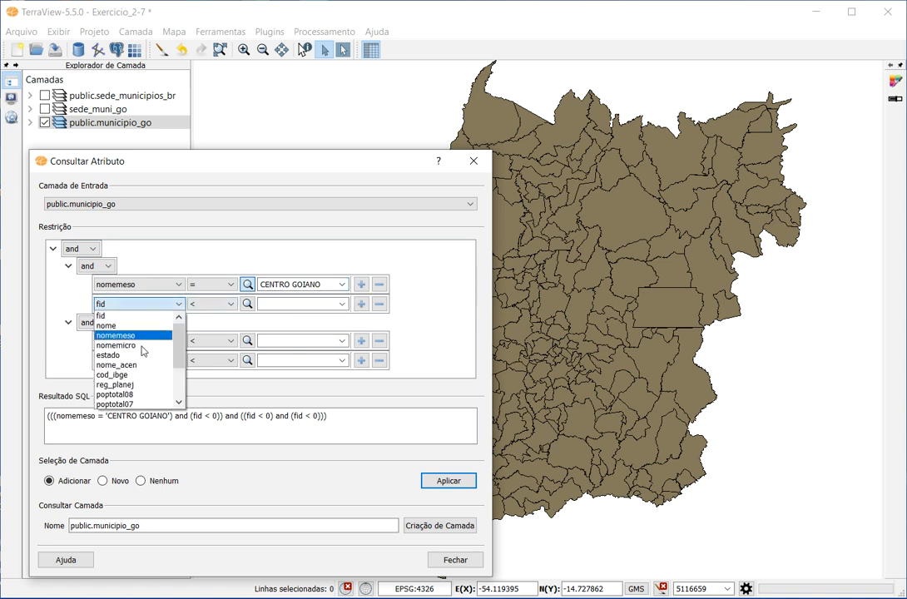
{"action": "left_click", "coordinate": [144, 335]}
{"action": "left_click", "coordinate": [208, 304]}
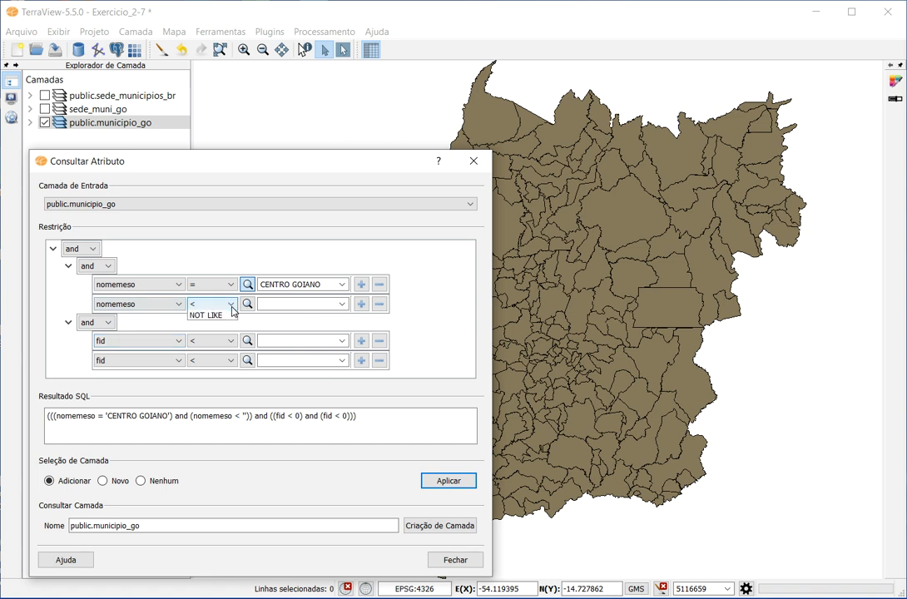
{"action": "left_click", "coordinate": [215, 344]}
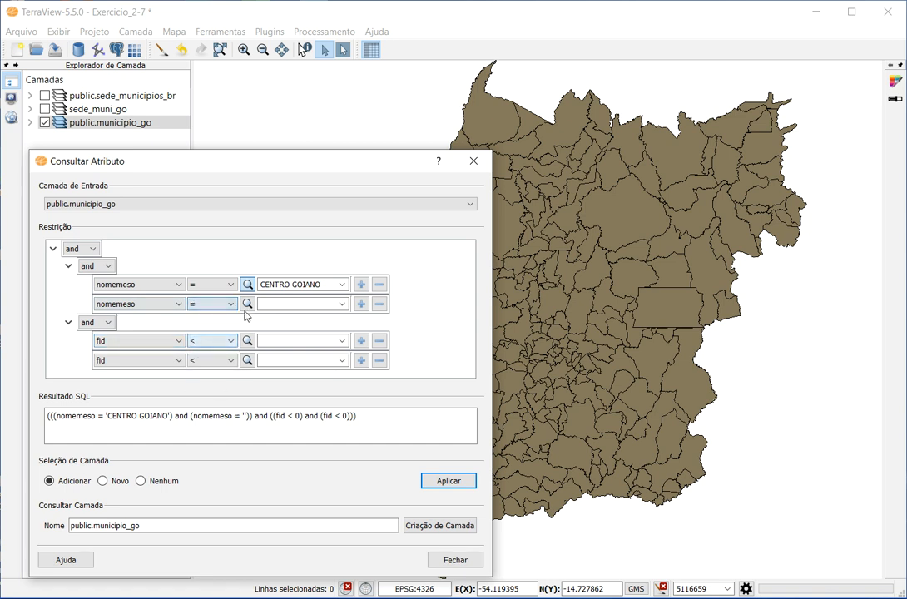
{"action": "left_click", "coordinate": [248, 304]}
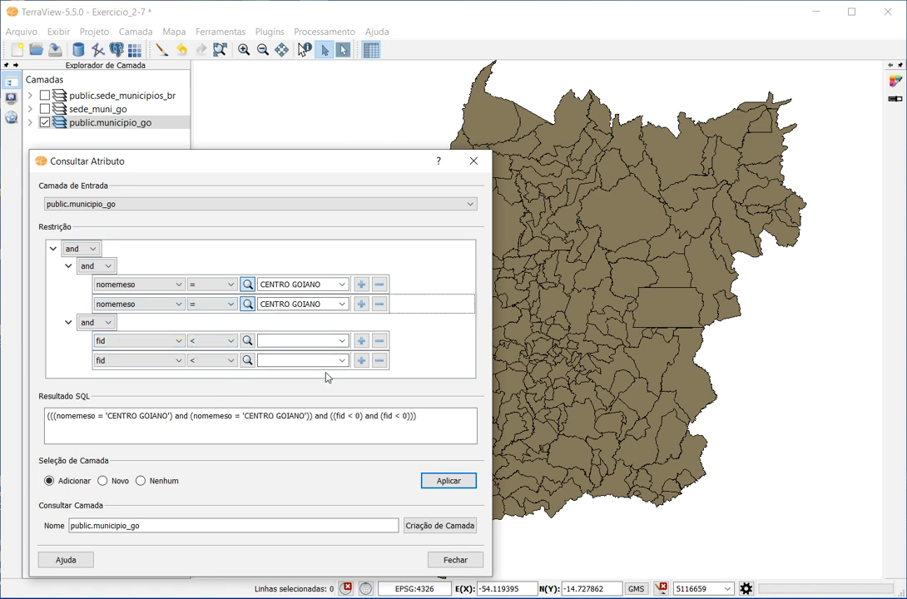
{"action": "left_click", "coordinate": [337, 303]}
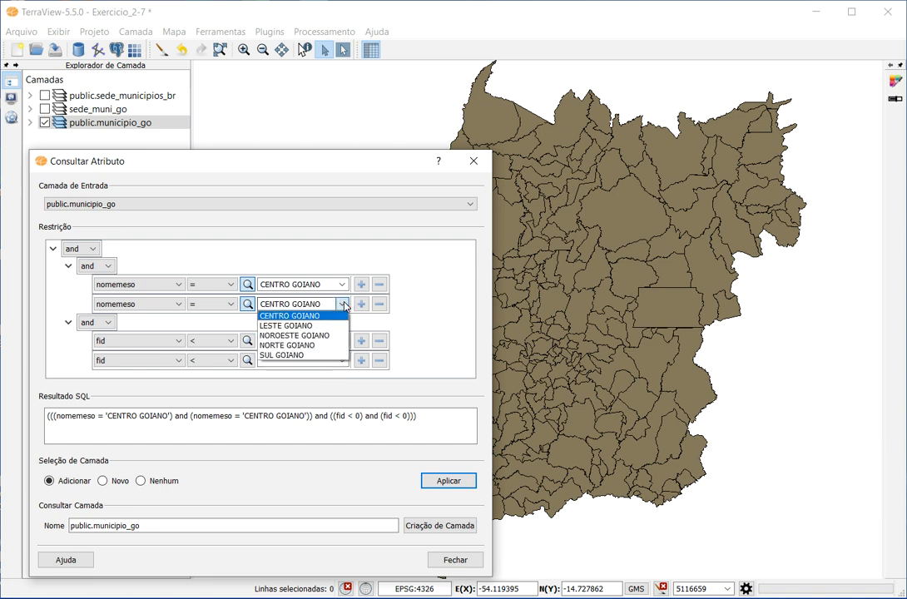
{"action": "left_click", "coordinate": [327, 326]}
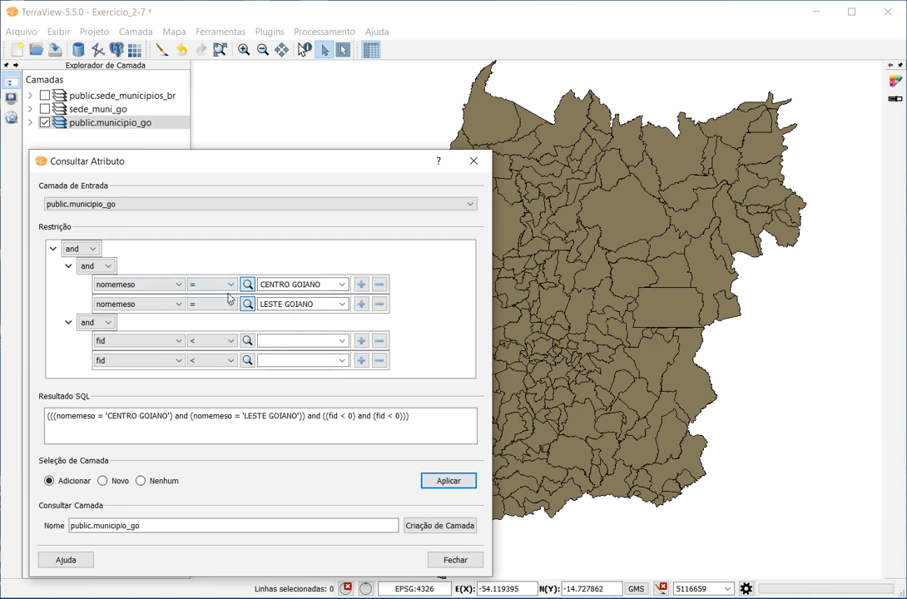
Remove the two unused fid conditions and apply the query as a new selection (Novo)
{"action": "left_click", "coordinate": [379, 342]}
{"action": "left_click", "coordinate": [364, 325]}
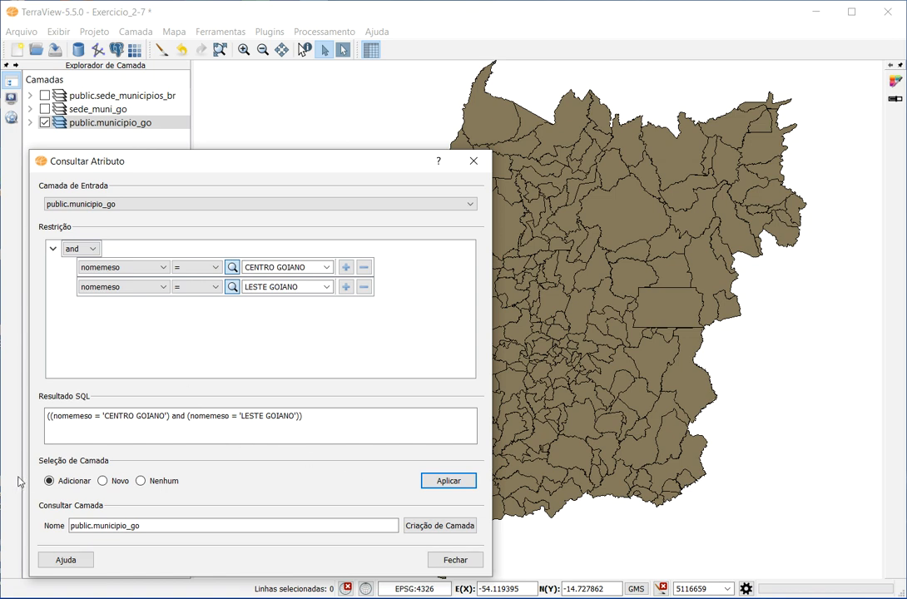
{"action": "left_click", "coordinate": [103, 481]}
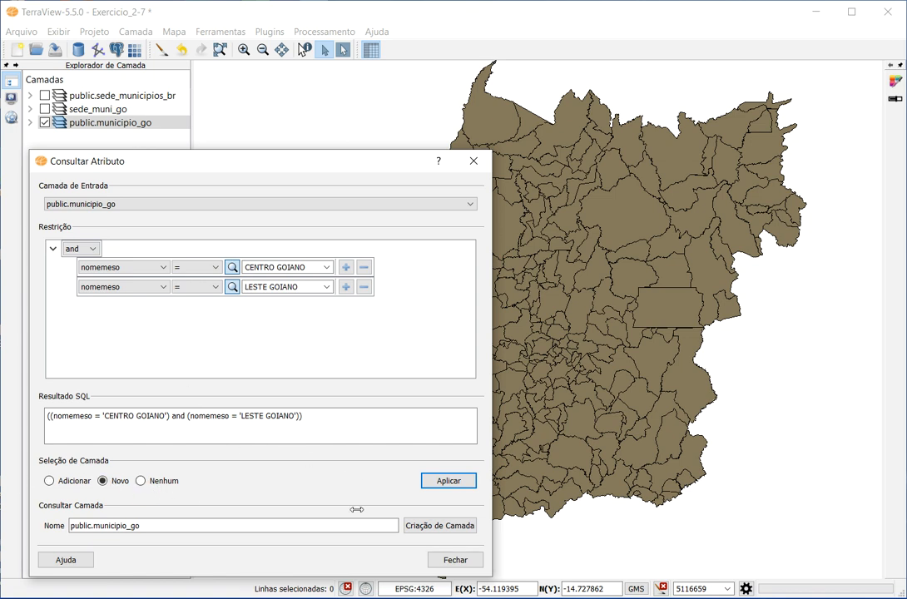
{"action": "left_click", "coordinate": [451, 482]}
Combine the CENTRO GOIANO and LESTE GOIANO conditions with "or" and apply the query
{"action": "left_click", "coordinate": [84, 254]}
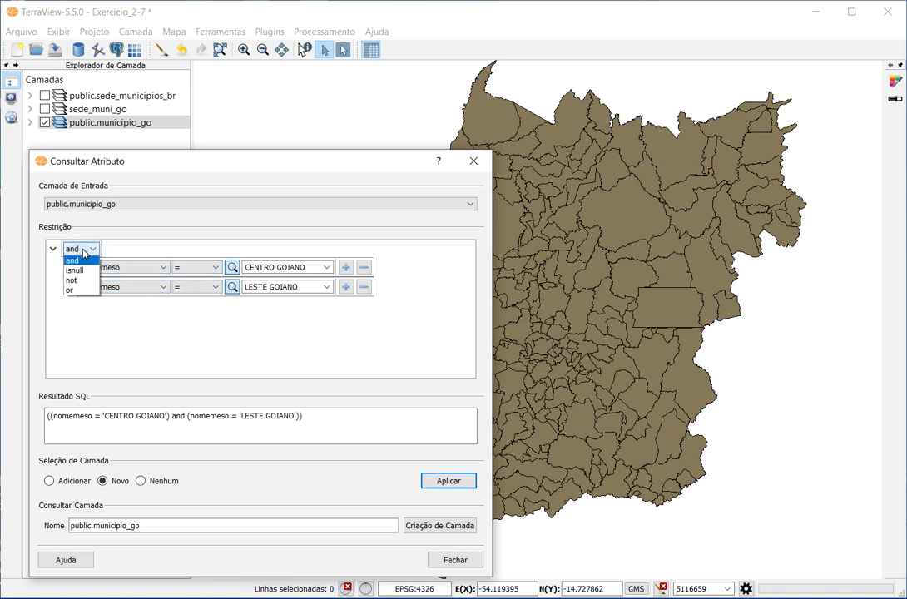
{"action": "left_click", "coordinate": [82, 293]}
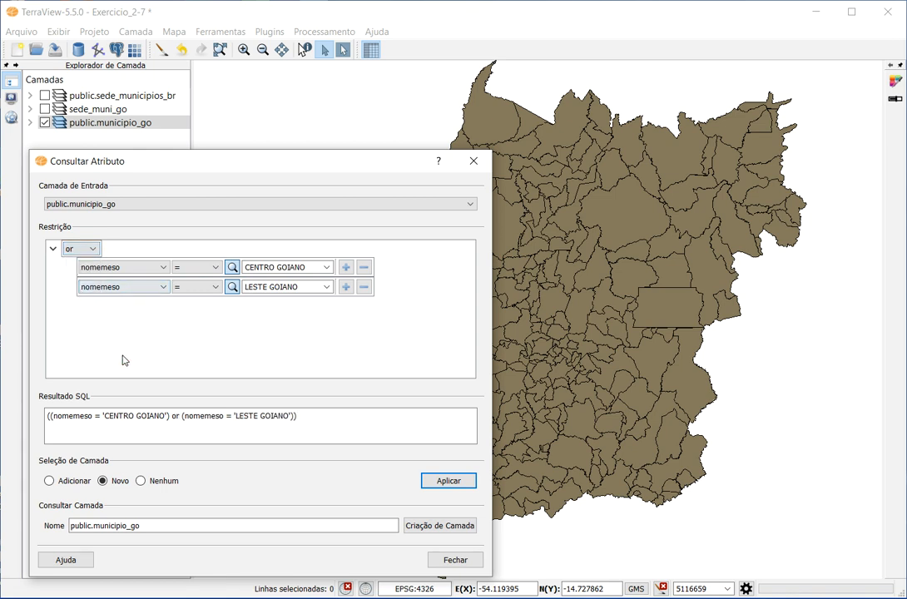
{"action": "left_click", "coordinate": [446, 481]}
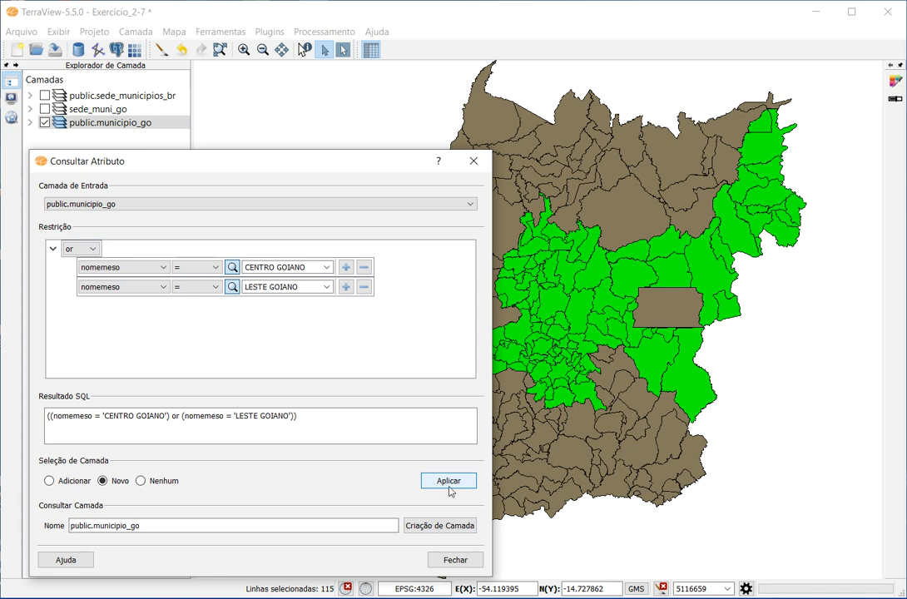
Add a nested second condition to both the CENTRO GOIANO and the LESTE GOIANO conditions, forming two groups
{"action": "left_click", "coordinate": [347, 268]}
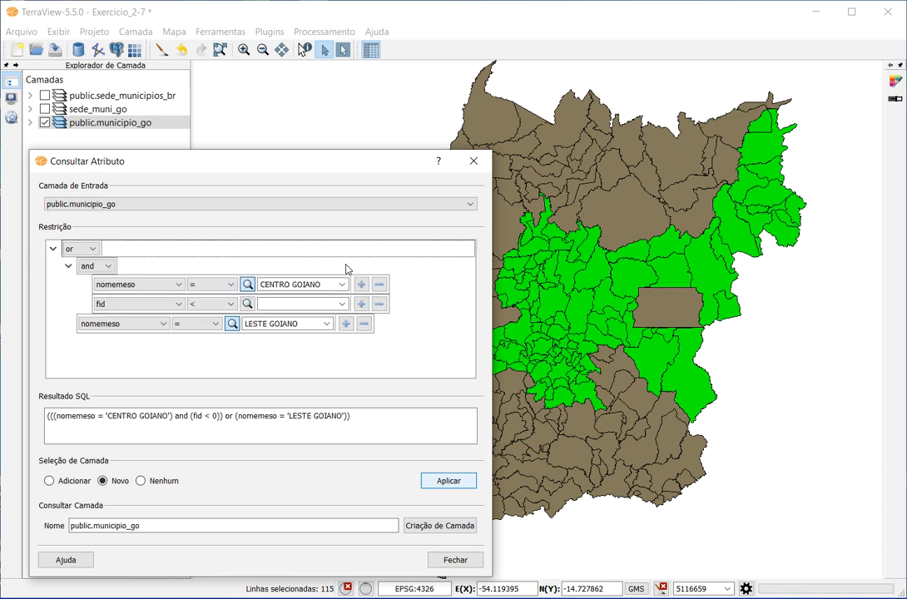
{"action": "left_click", "coordinate": [346, 324]}
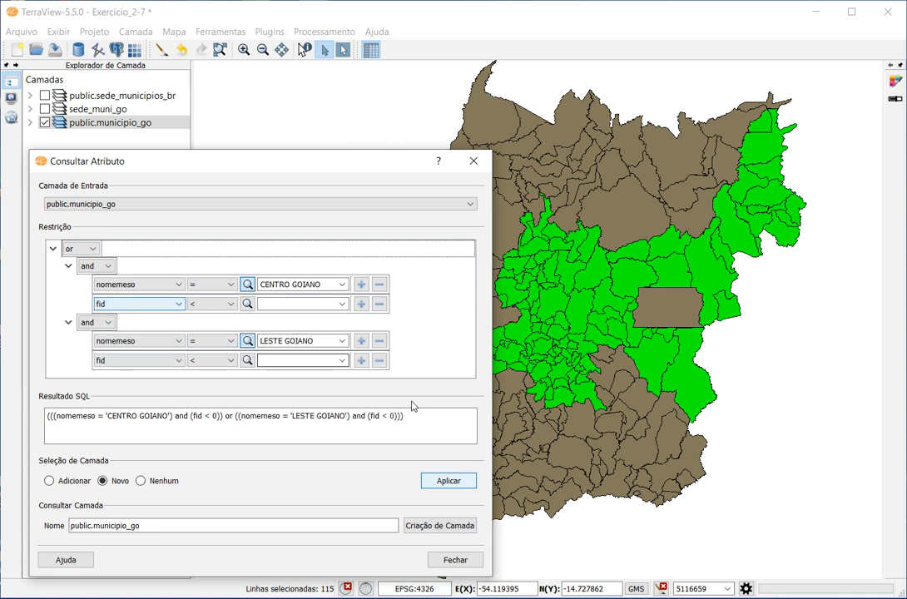
Set the first group's second condition to nomemeso = LESTE GOIANO and join that group's conditions with "or"
{"action": "left_click", "coordinate": [117, 307]}
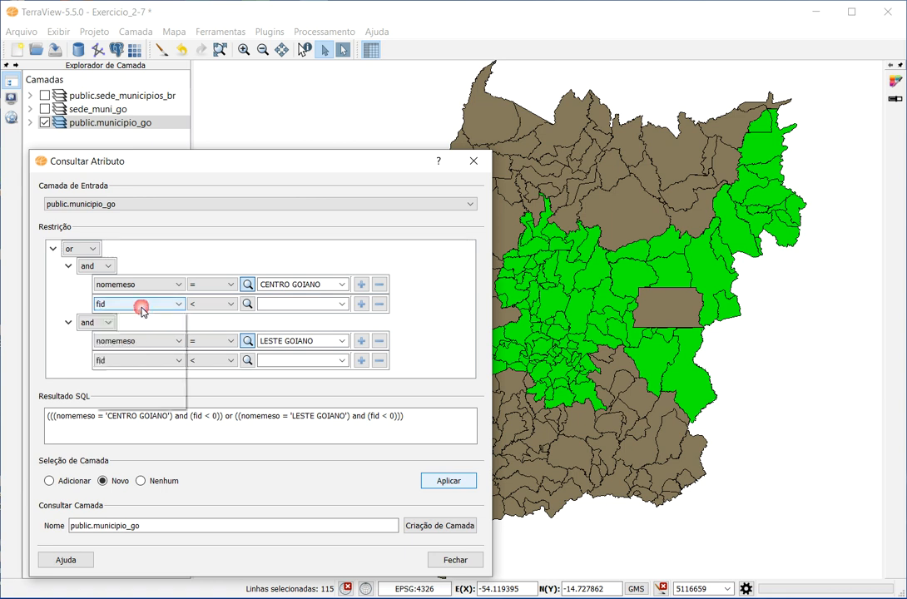
{"action": "left_click", "coordinate": [165, 333]}
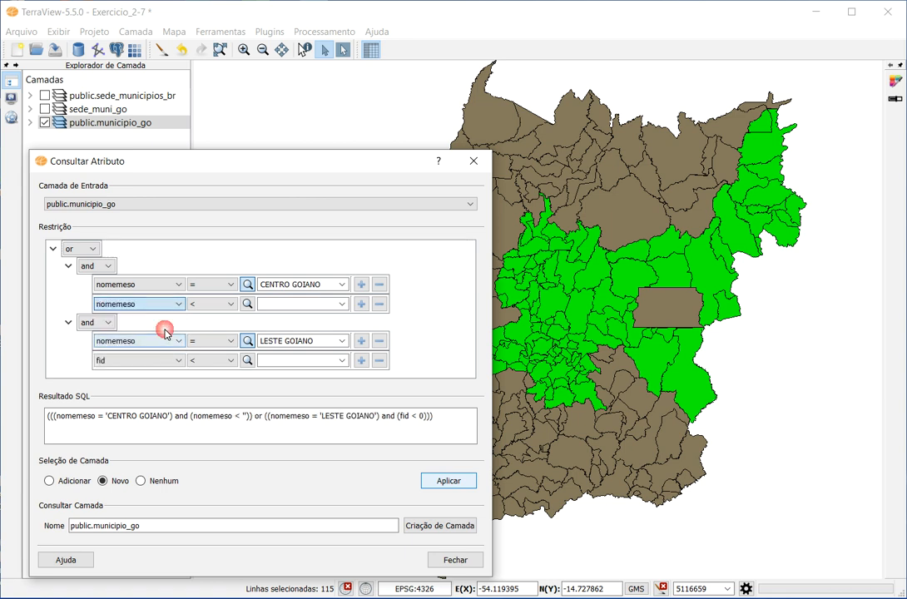
{"action": "left_click", "coordinate": [217, 304]}
{"action": "left_click", "coordinate": [213, 310]}
{"action": "left_click", "coordinate": [309, 308]}
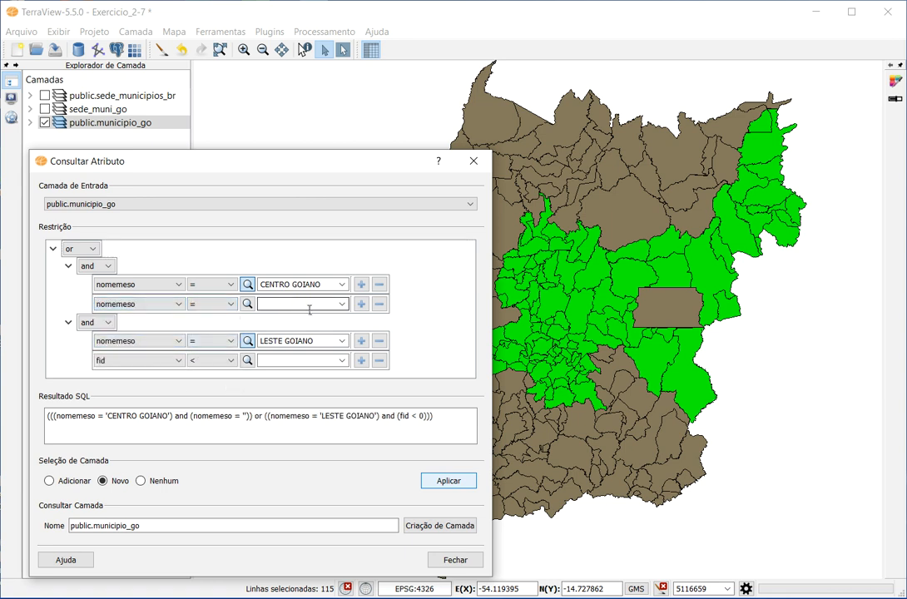
{"action": "left_click", "coordinate": [250, 305]}
{"action": "left_click", "coordinate": [333, 307]}
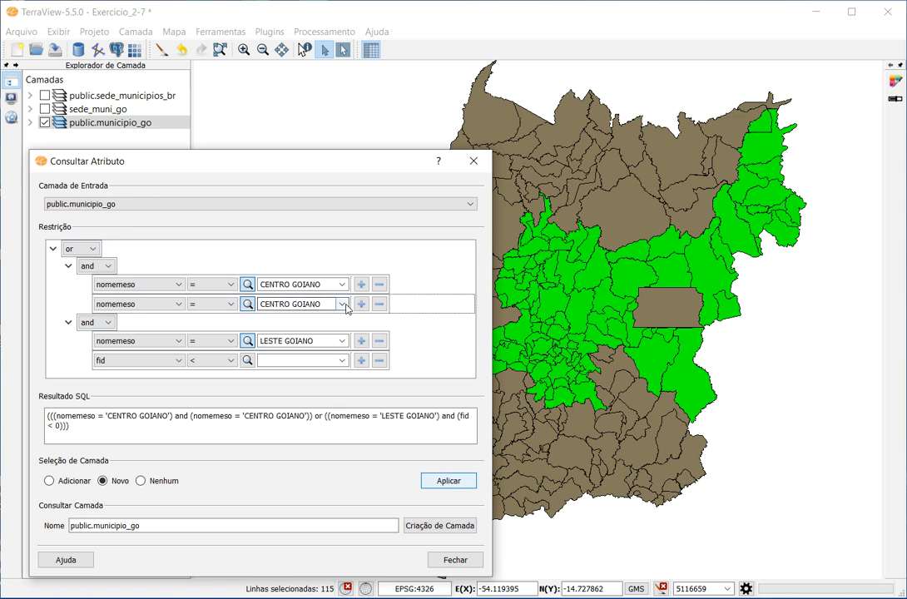
{"action": "left_click", "coordinate": [343, 305]}
{"action": "left_click", "coordinate": [304, 325]}
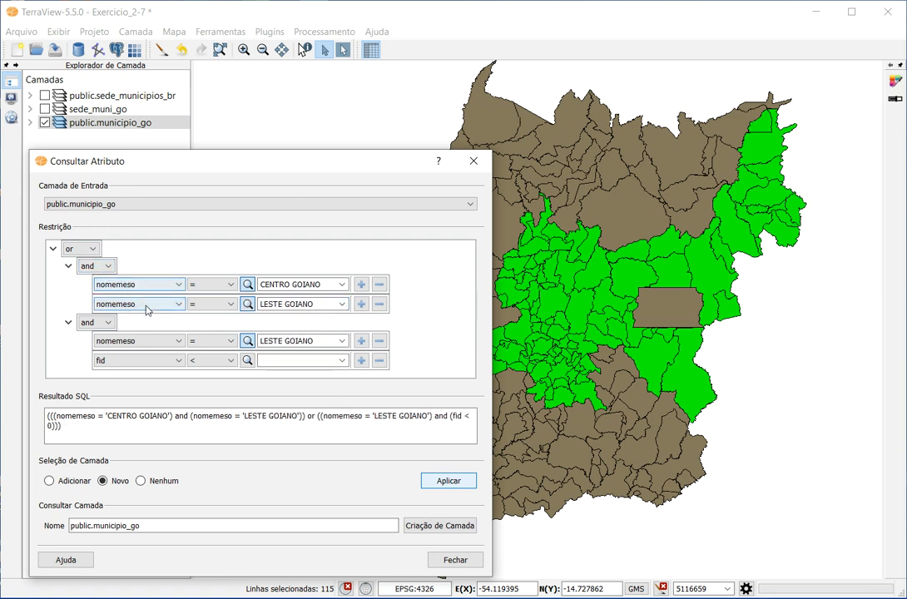
{"action": "left_click", "coordinate": [100, 269]}
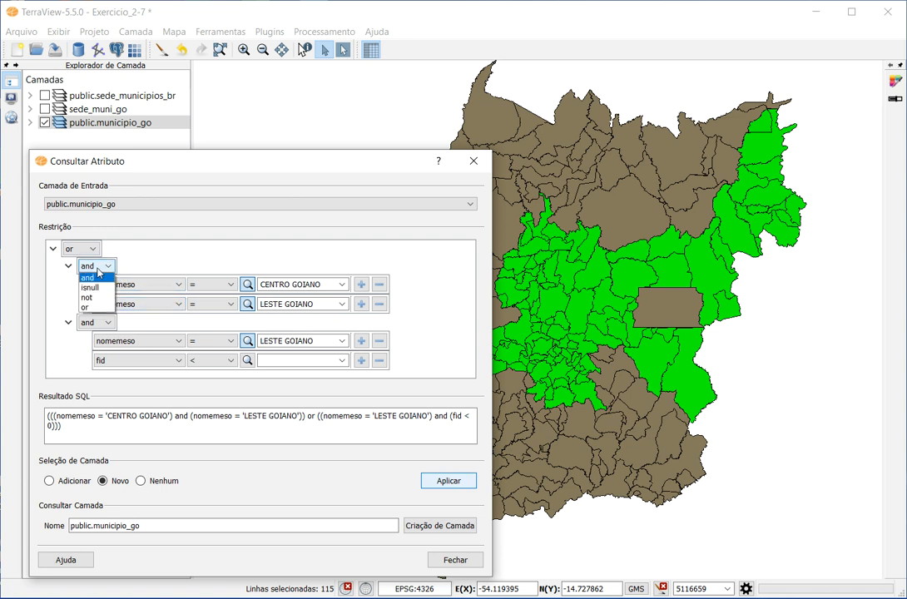
{"action": "left_click", "coordinate": [92, 310]}
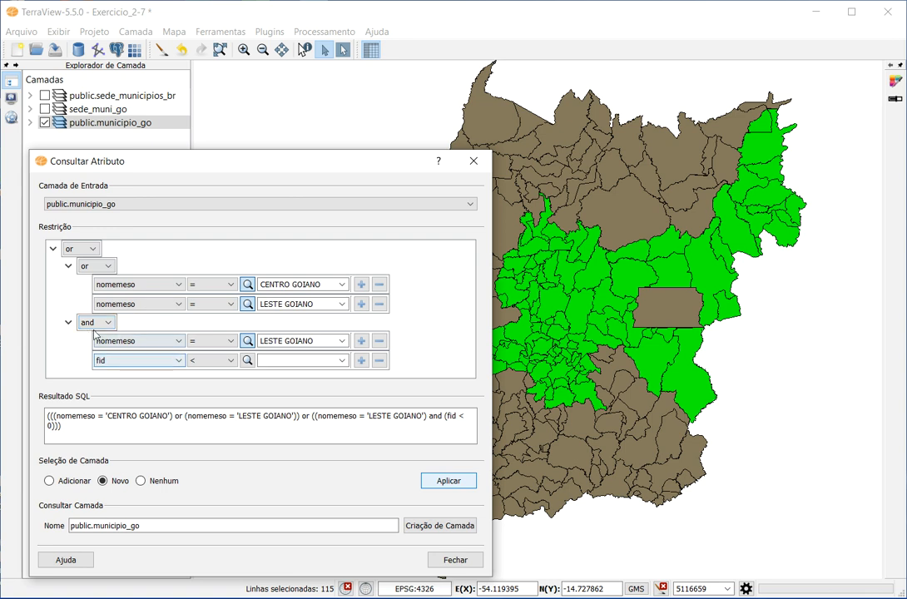
Change the first condition of the second group to use the attribute poptotal08 with the operator >=
{"action": "left_click", "coordinate": [170, 341]}
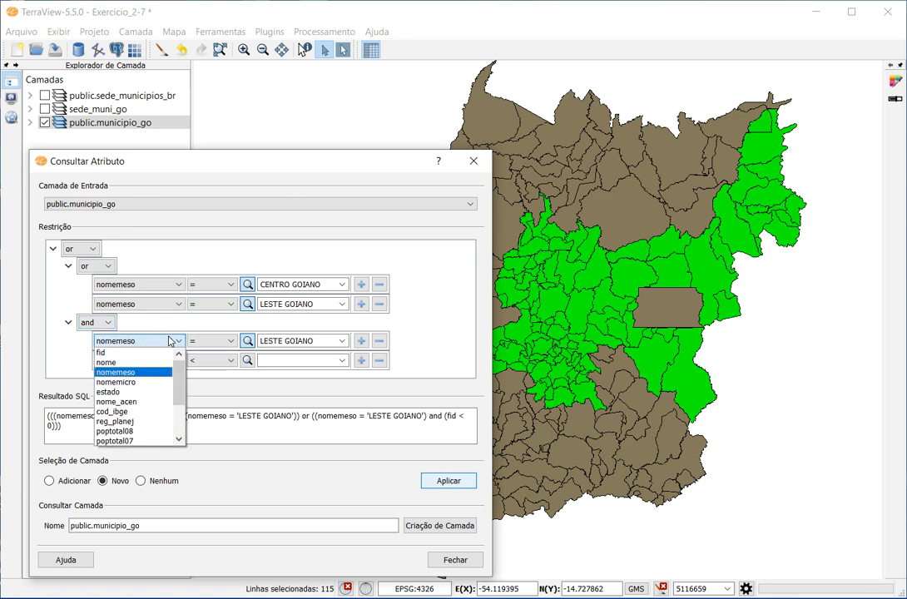
{"action": "left_click_drag", "start_coordinate": [179, 393], "coordinate": [179, 412]}
{"action": "left_click", "coordinate": [149, 414]}
{"action": "left_click", "coordinate": [127, 395]}
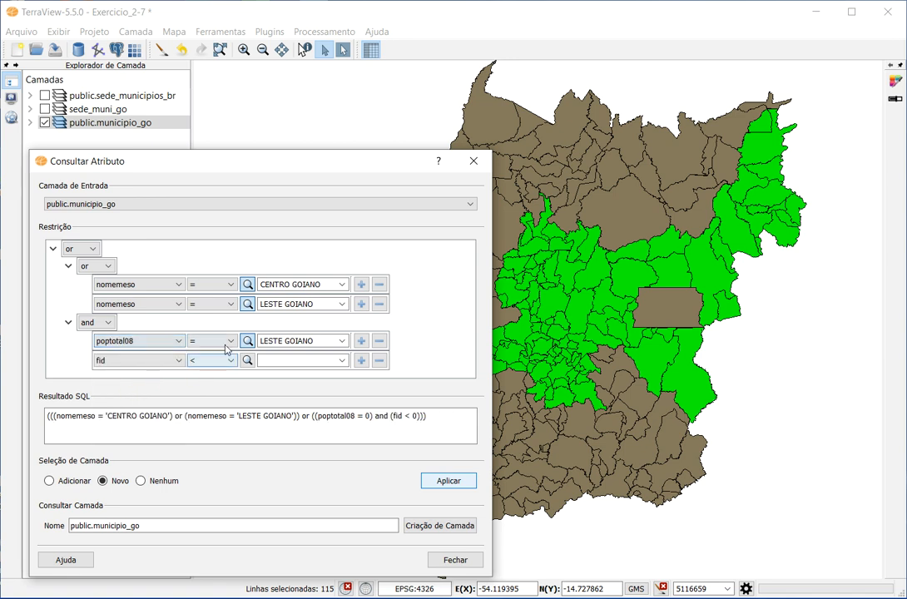
{"action": "left_click", "coordinate": [214, 341]}
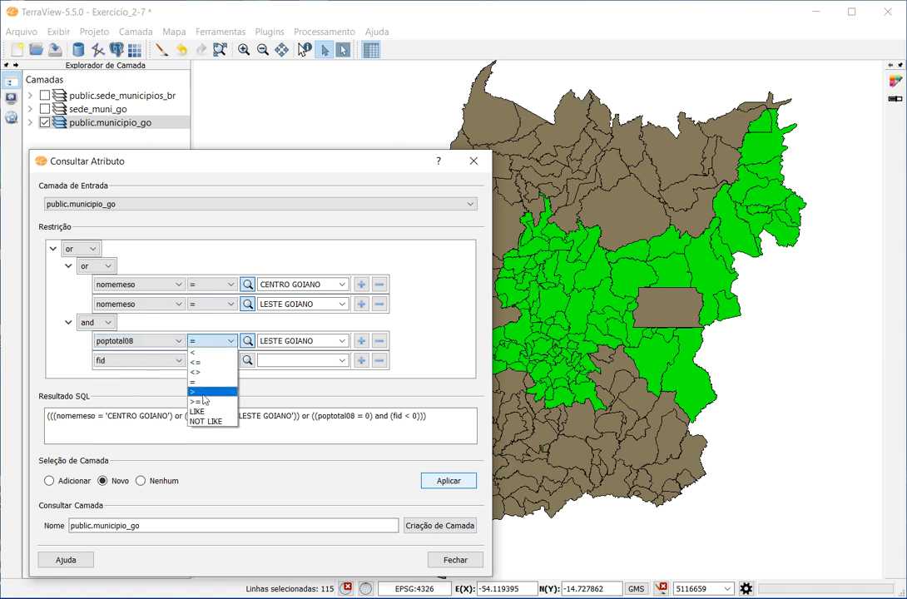
{"action": "left_click", "coordinate": [202, 401]}
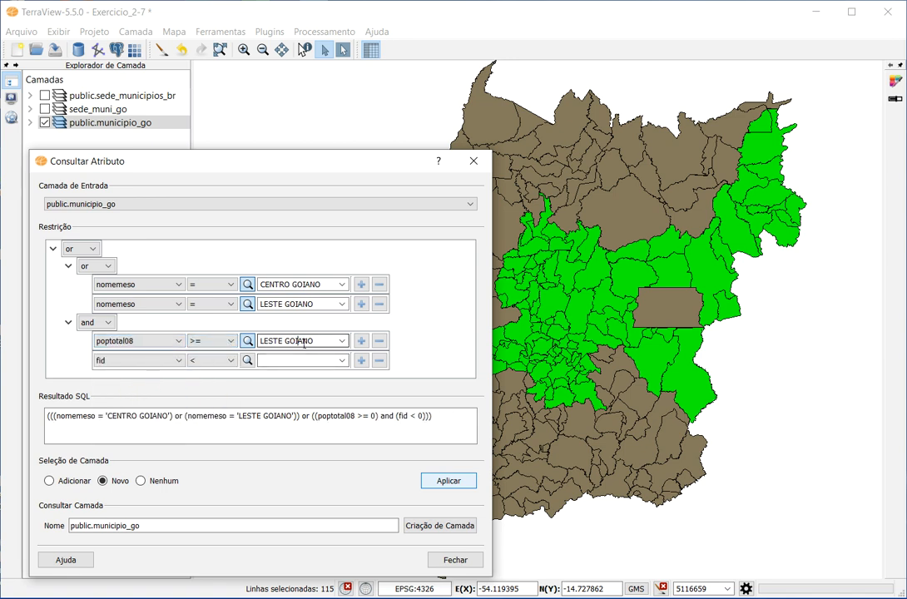
{"action": "triple_click", "coordinate": [293, 341]}
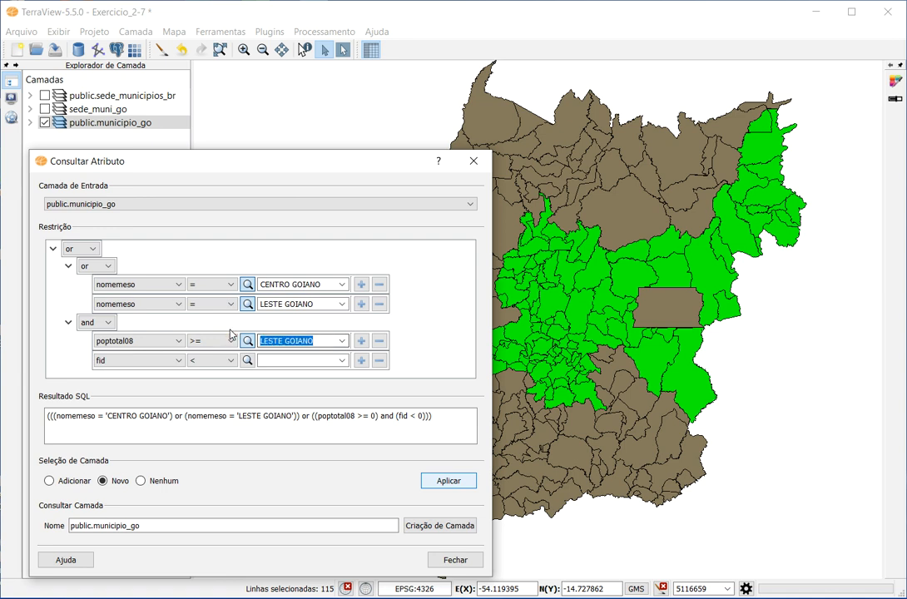
{"action": "type", "text": "CENTRO GOIANO"}
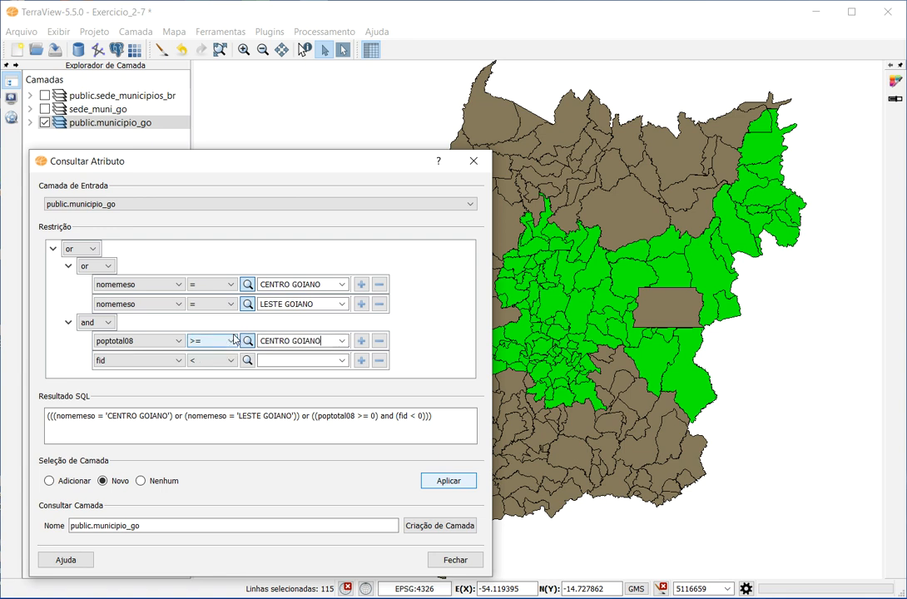
{"action": "key", "text": "BackSpace"}
{"action": "key", "text": "BackSpace"}
{"action": "key", "text": "BackSpace"}
{"action": "key", "text": "BackSpace"}
{"action": "key", "text": "BackSpace"}
{"action": "key", "text": "BackSpace"}
{"action": "key", "text": "BackSpace"}
{"action": "key", "text": "BackSpace"}
{"action": "type", "text": "CENTRO GOIANO"}
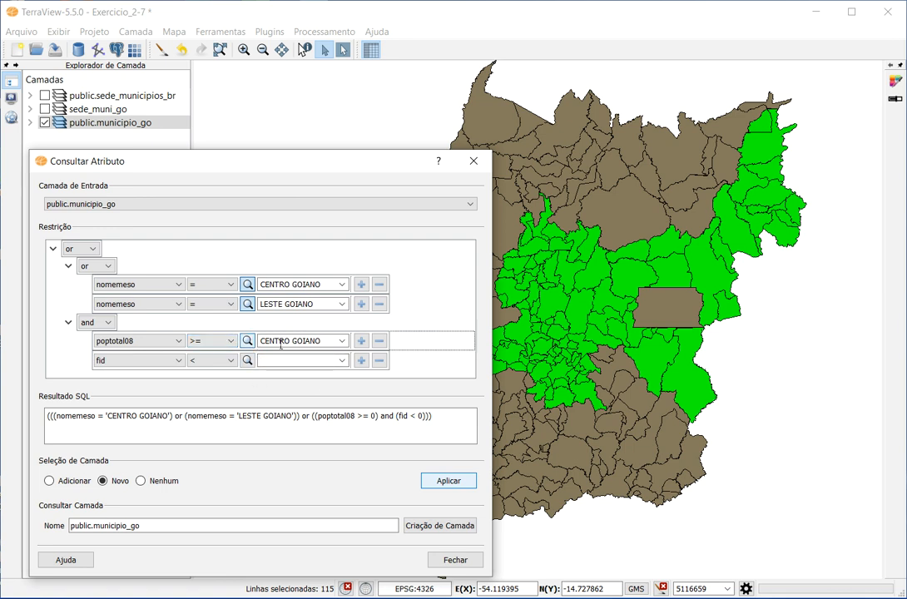
Set the comparison value of the poptotal08 >= condition to 10000
{"action": "left_click_drag", "start_coordinate": [330, 343], "coordinate": [235, 348]}
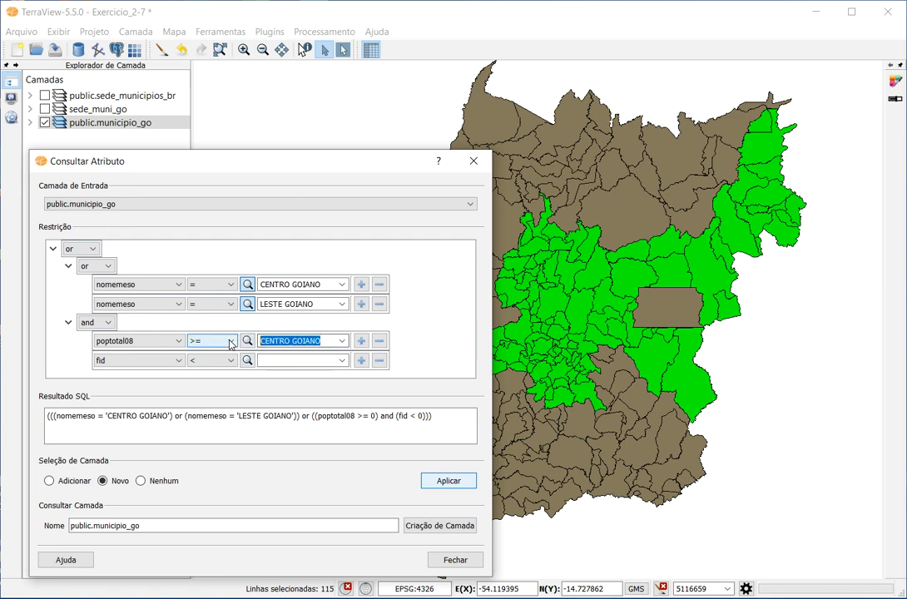
{"action": "type", "text": "10"}
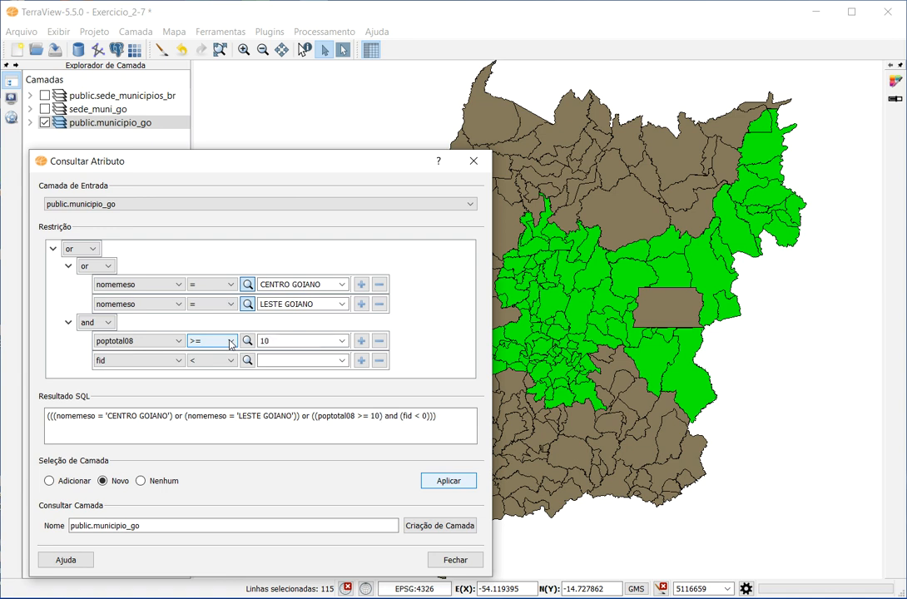
{"action": "type", "text": "000"}
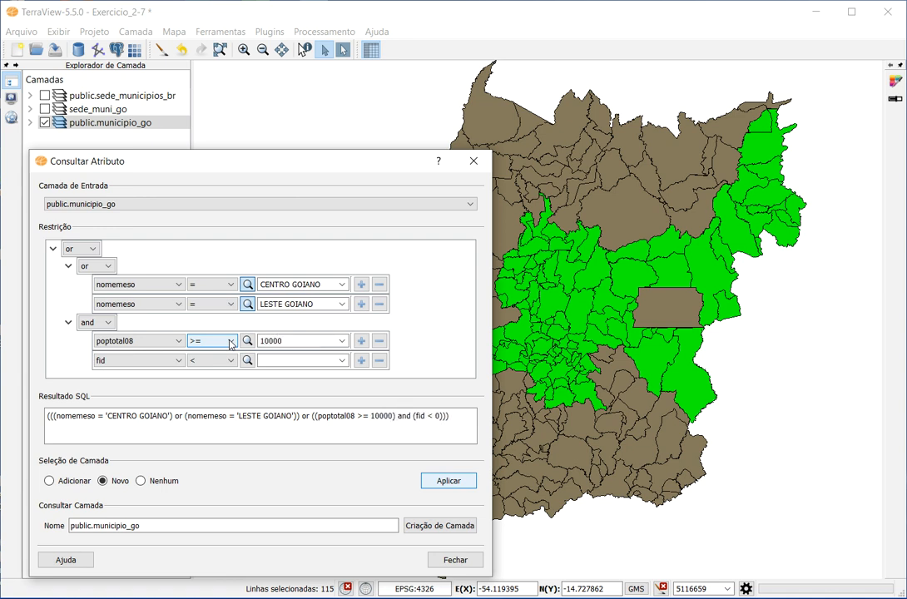
Define the second condition of the second group as poptotal08 <= 50000
{"action": "left_click", "coordinate": [144, 360]}
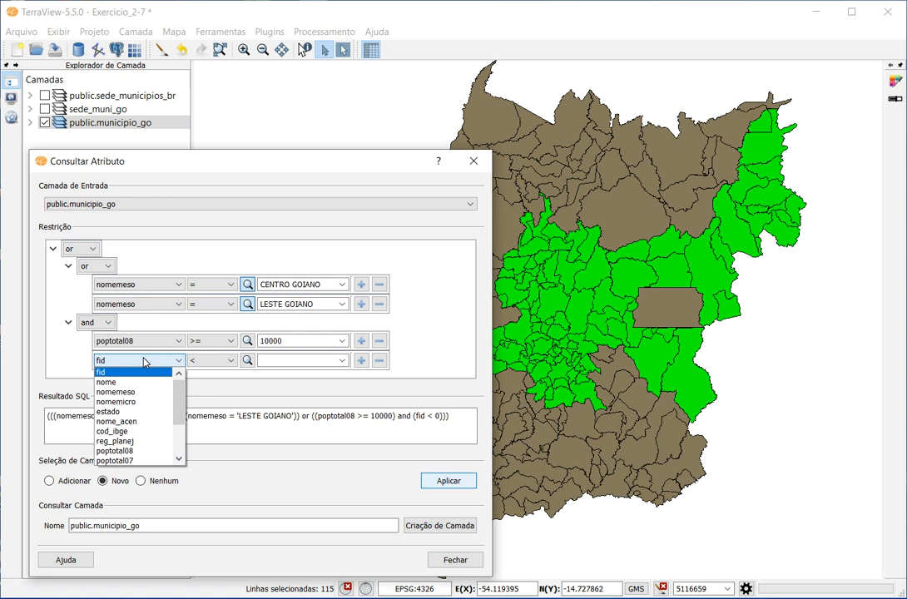
{"action": "left_click", "coordinate": [136, 453]}
{"action": "left_click", "coordinate": [202, 363]}
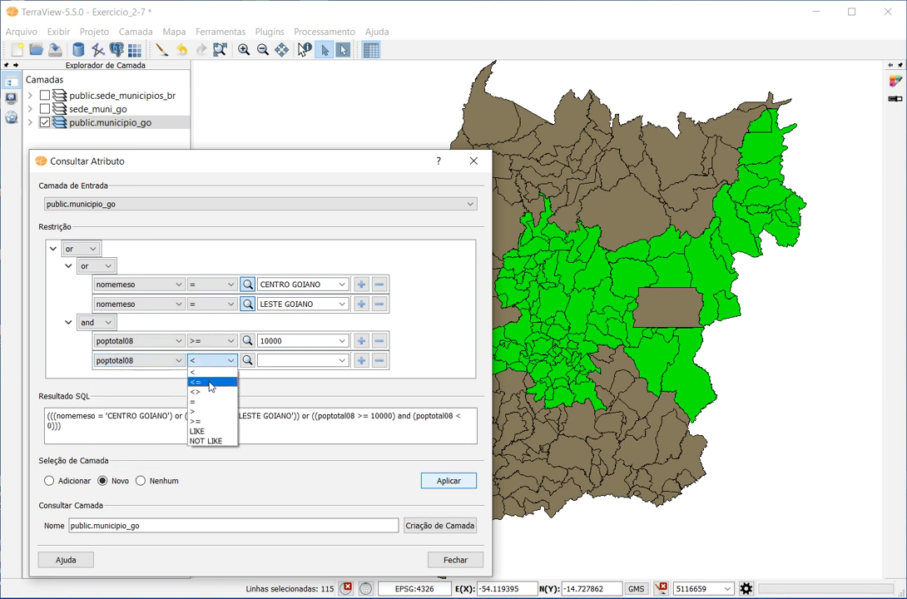
{"action": "left_click", "coordinate": [208, 382]}
{"action": "left_click", "coordinate": [272, 362]}
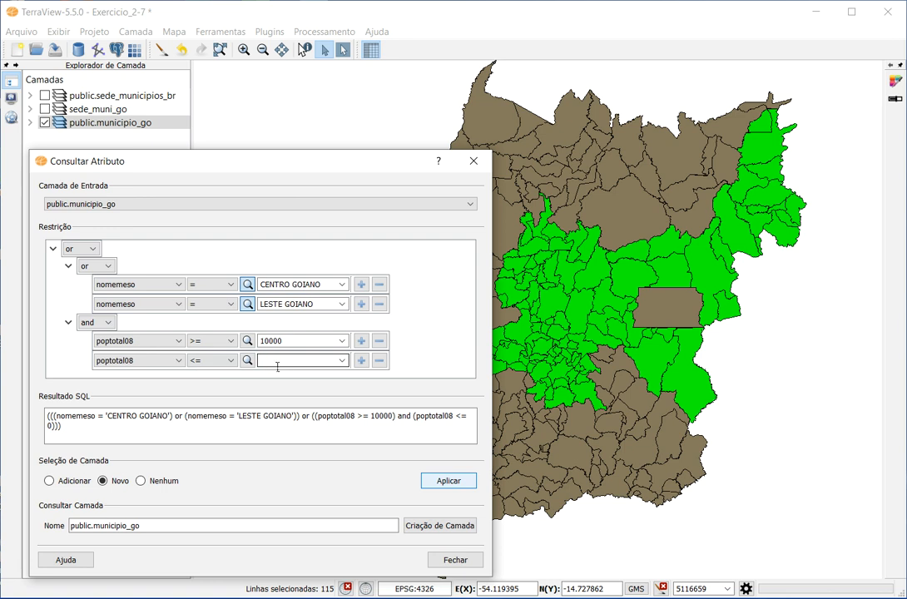
{"action": "type", "text": "0000"}
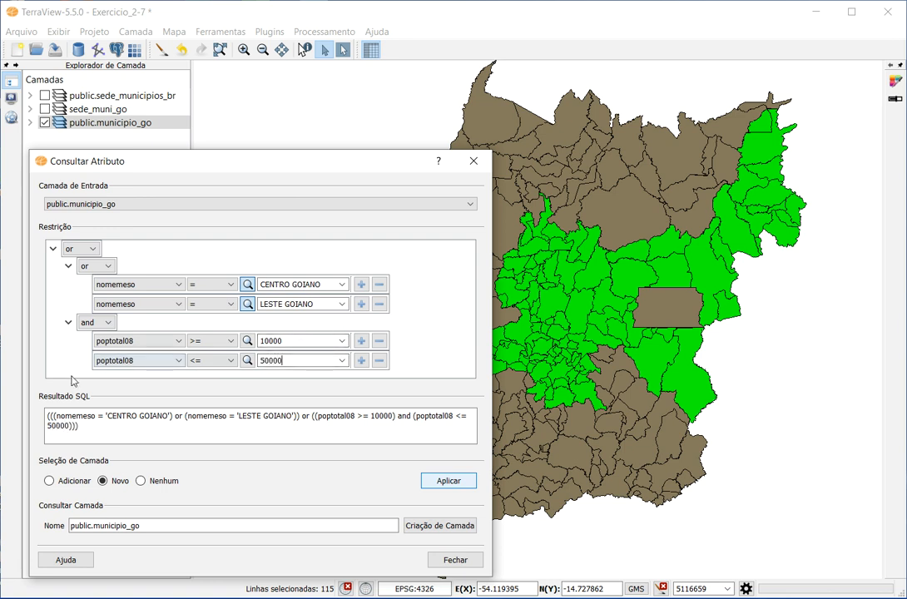
Join the mesoregion group and the population group with "and" and apply the query
{"action": "left_click", "coordinate": [93, 323]}
{"action": "left_click", "coordinate": [100, 335]}
{"action": "left_click", "coordinate": [76, 250]}
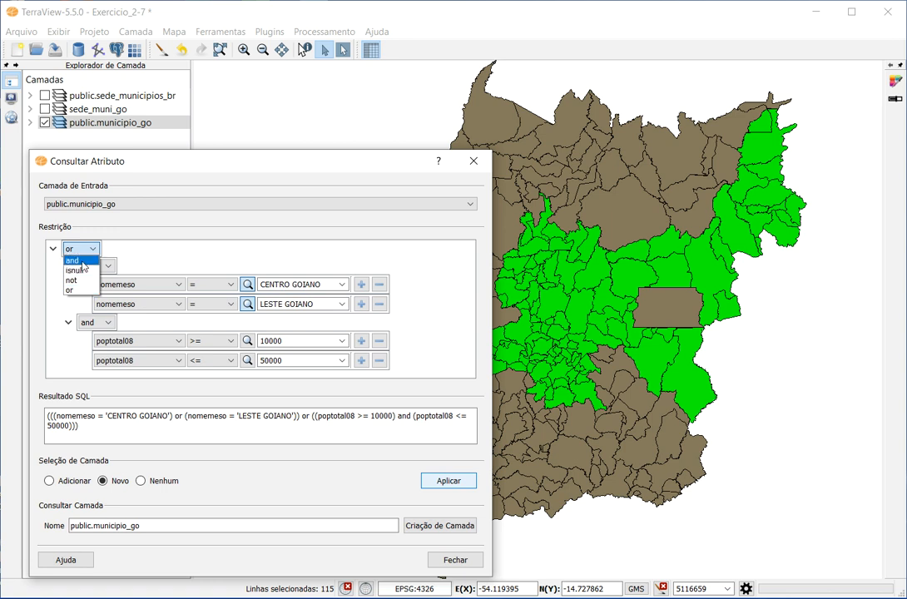
{"action": "left_click", "coordinate": [82, 262]}
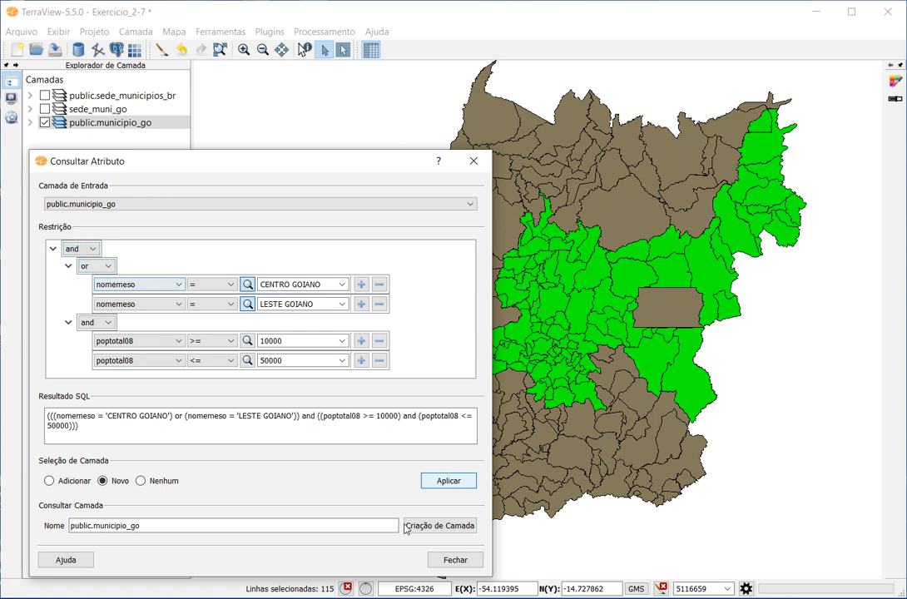
{"action": "left_click_drag", "start_coordinate": [47, 415], "coordinate": [239, 439]}
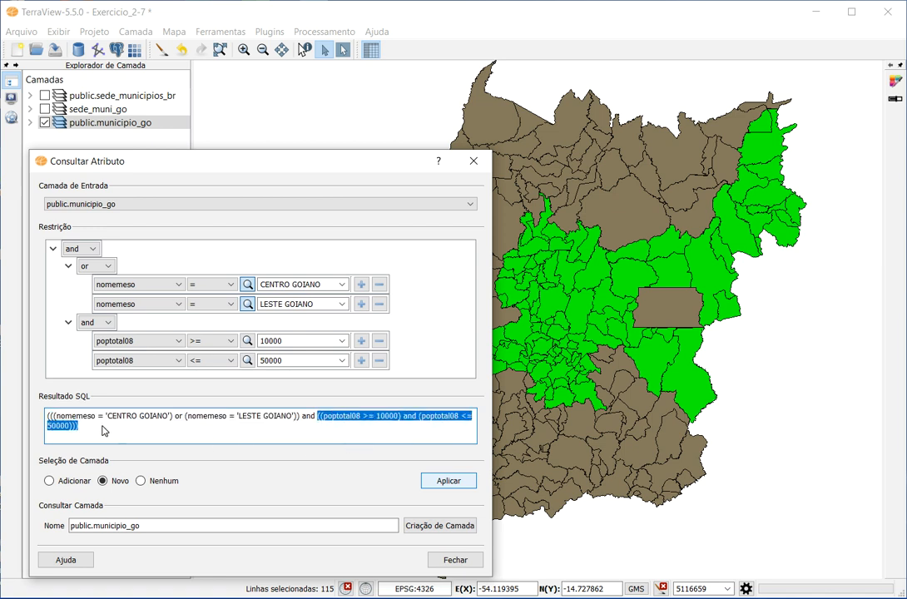
{"action": "double_click", "coordinate": [308, 416]}
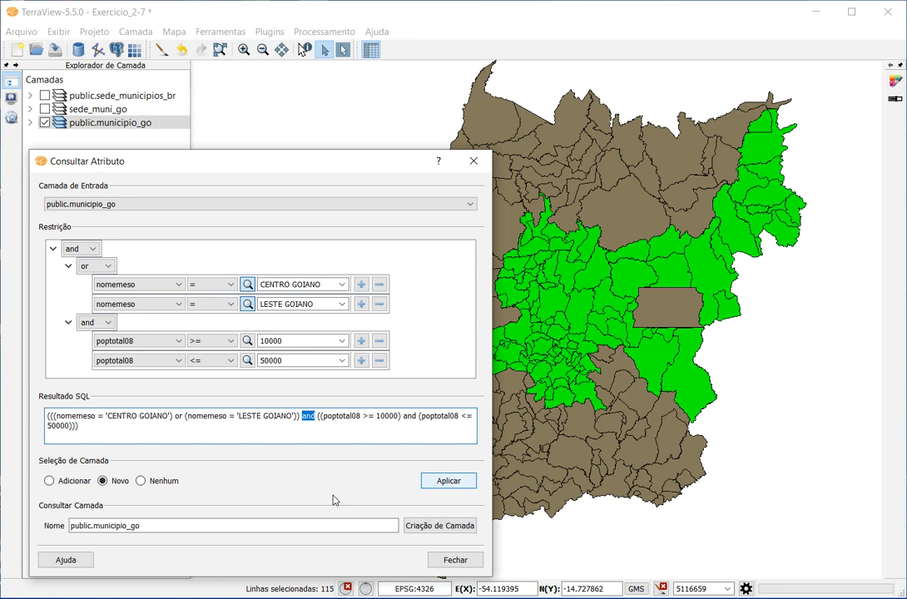
{"action": "left_click", "coordinate": [460, 485]}
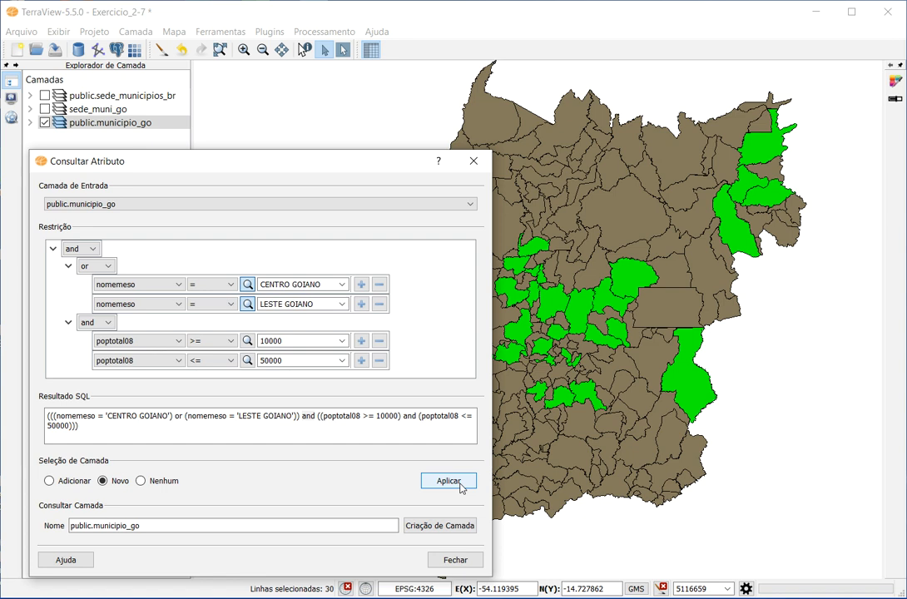
Try joining the mesoregion and population groups with "or" and apply the query
{"action": "left_click", "coordinate": [72, 250]}
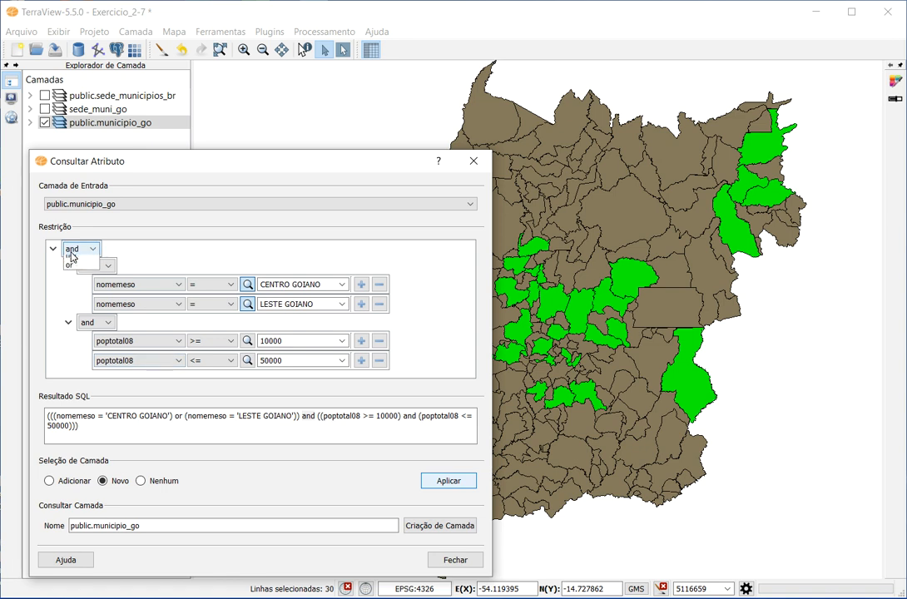
{"action": "left_click", "coordinate": [73, 290]}
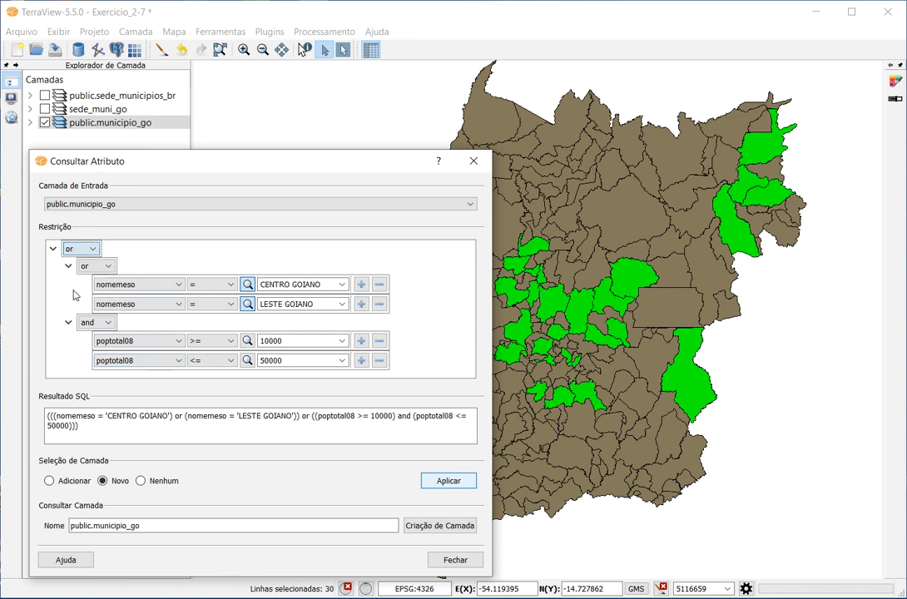
{"action": "left_click", "coordinate": [459, 483]}
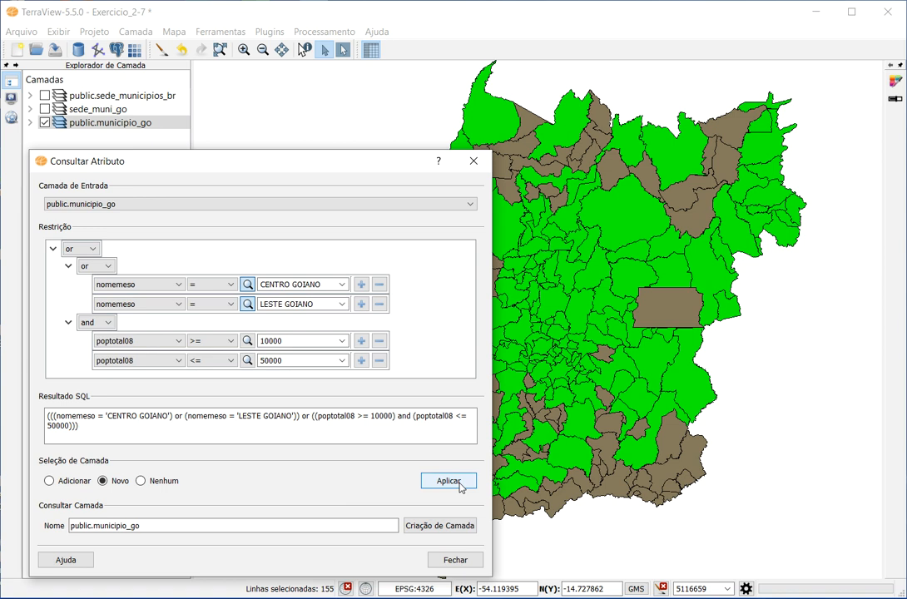
Switch the operator between the two condition groups back to "and" and reapply the query
{"action": "left_click", "coordinate": [71, 250]}
{"action": "left_click", "coordinate": [73, 257]}
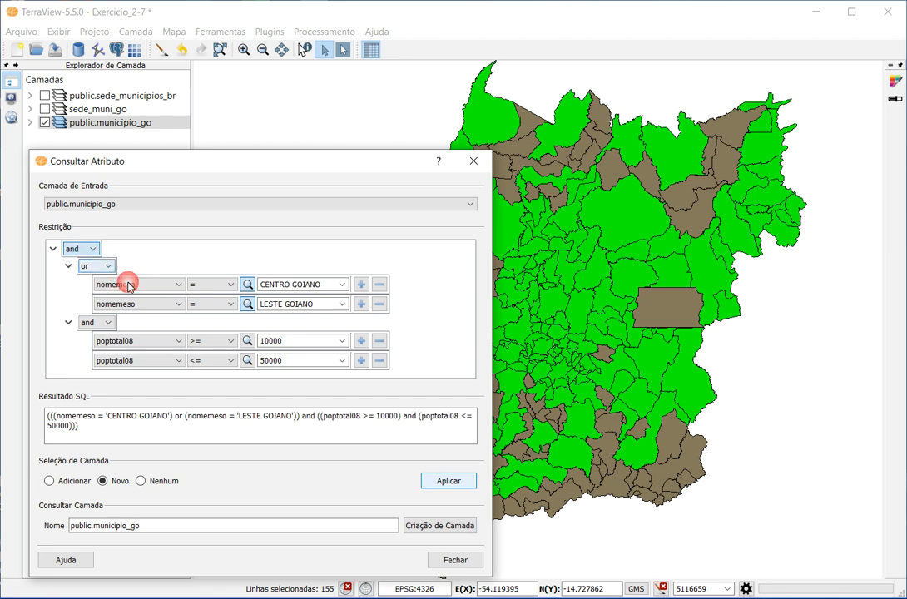
{"action": "left_click", "coordinate": [463, 483]}
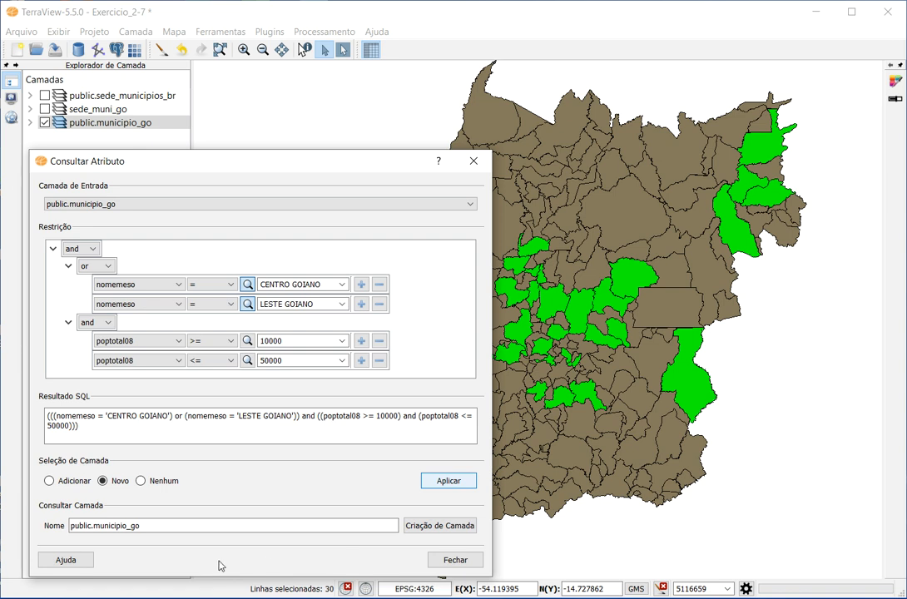
Create a layer named municipios_go_consulta from the query result and close the attribute query
{"action": "left_click_drag", "start_coordinate": [148, 530], "coordinate": [27, 525]}
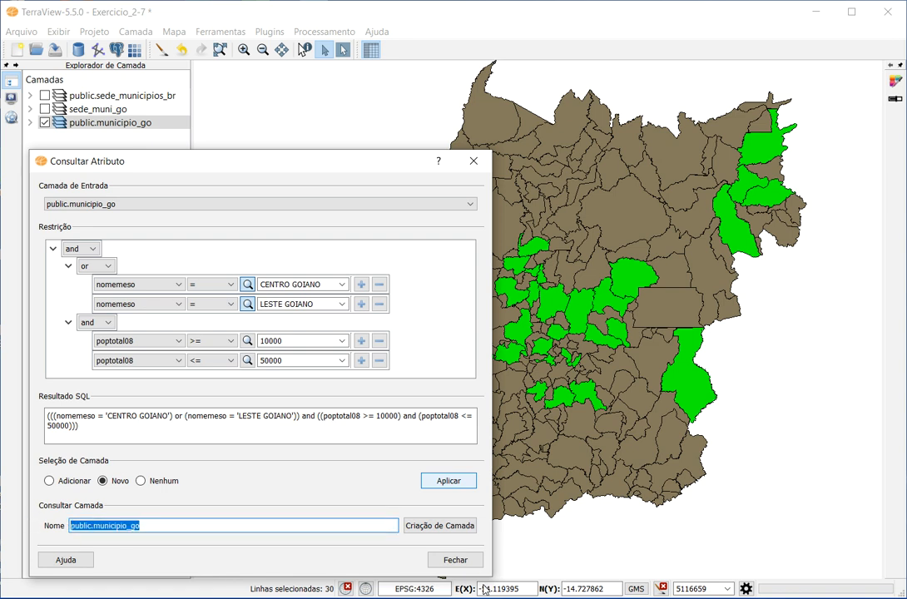
{"action": "type", "text": "municipios"}
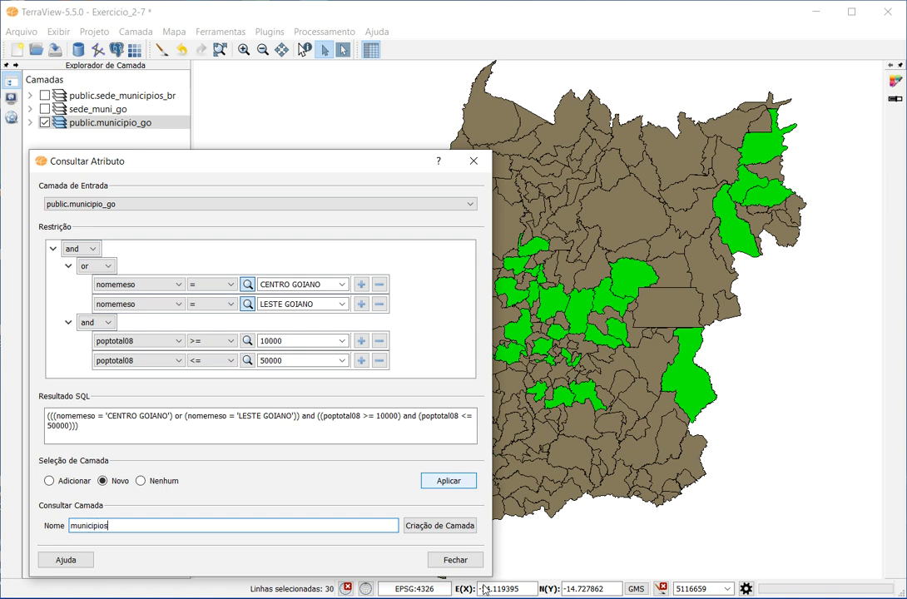
{"action": "type", "text": "_go_consulta"}
{"action": "left_click", "coordinate": [439, 525]}
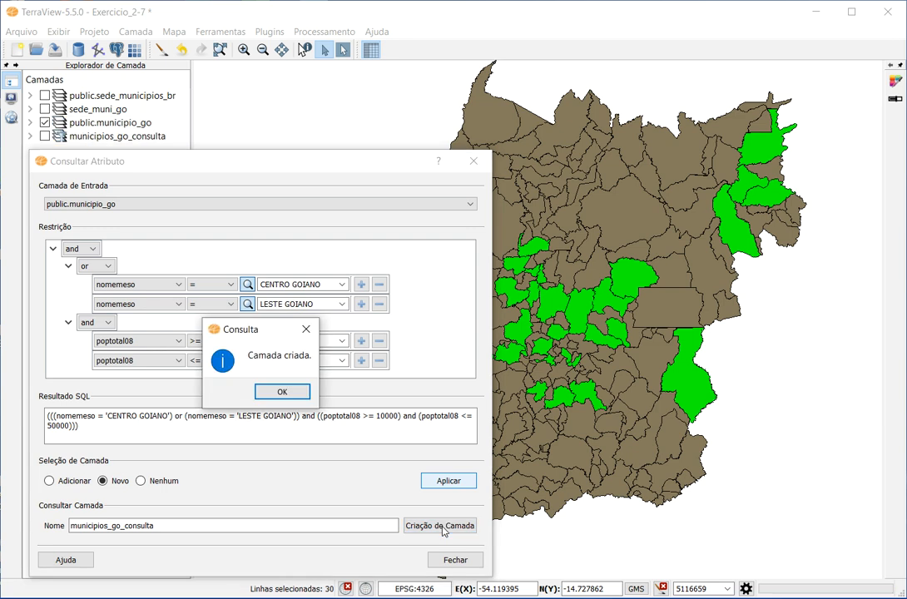
{"action": "left_click", "coordinate": [281, 391]}
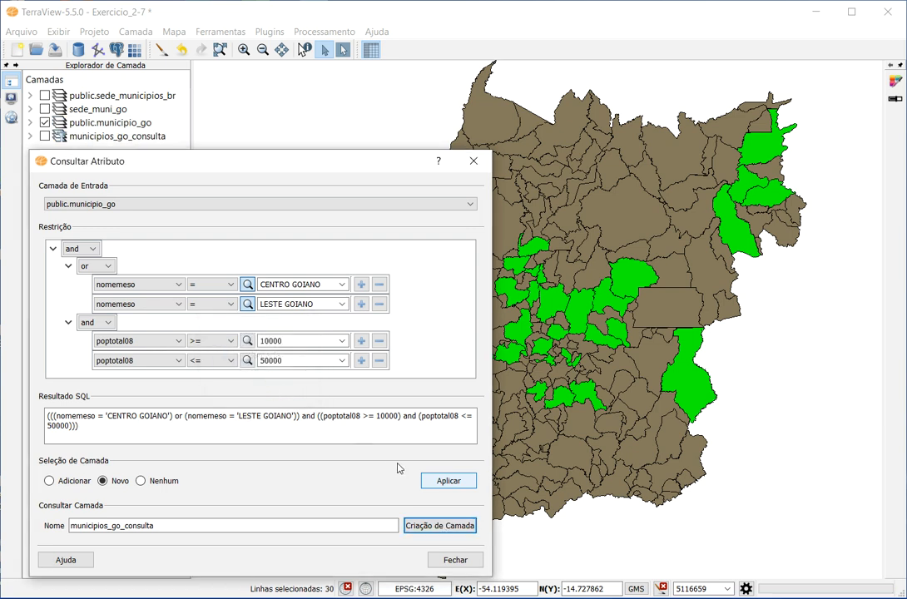
{"action": "left_click", "coordinate": [454, 561]}
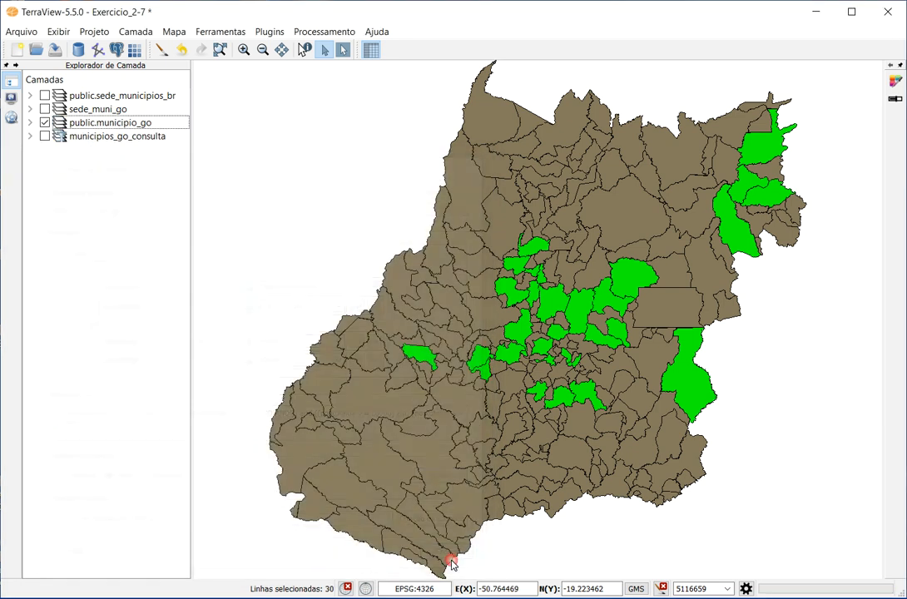
Hide the public.municipio_go layer, show municipios_go_consulta, and redraw the map with only the query layer
{"action": "left_click", "coordinate": [69, 140]}
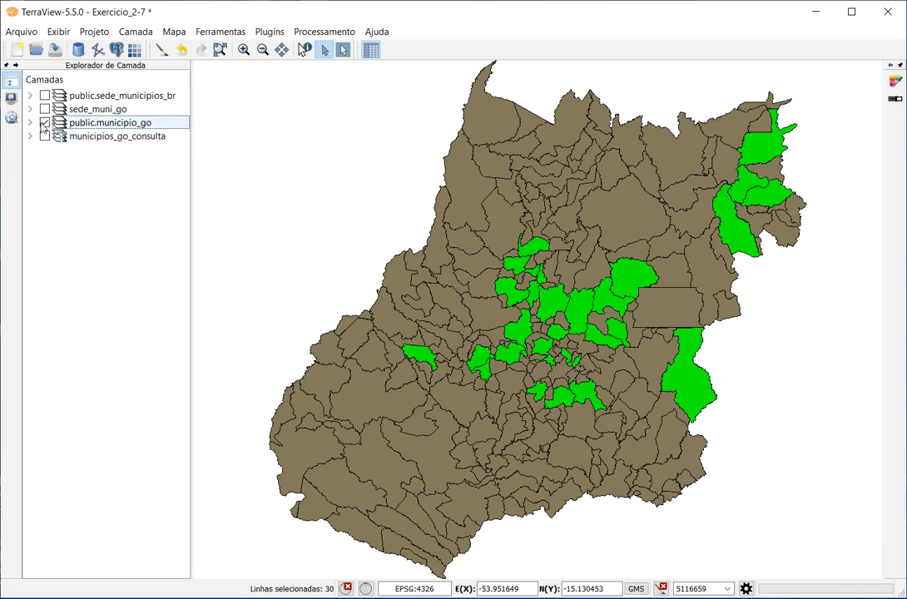
{"action": "left_click", "coordinate": [45, 122]}
{"action": "left_click", "coordinate": [45, 136]}
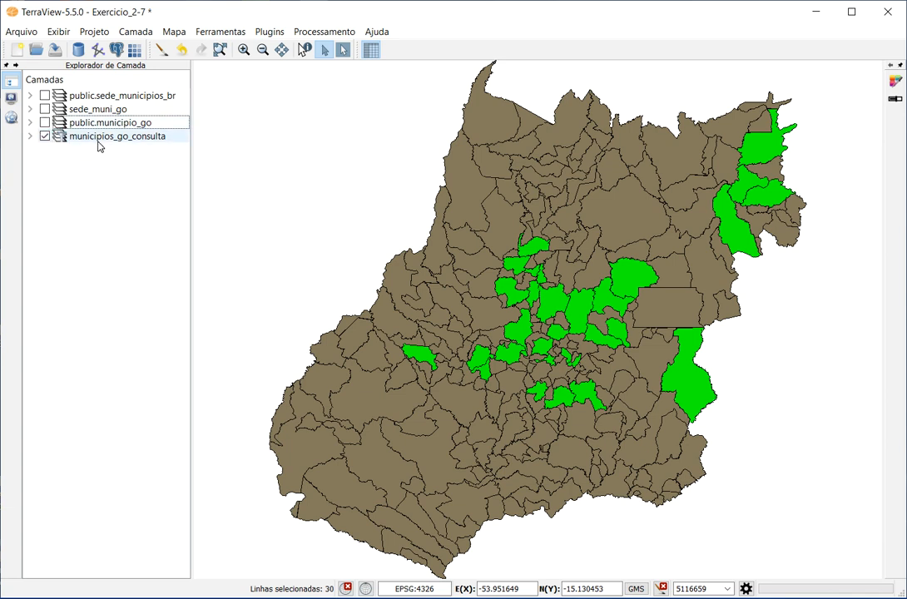
{"action": "left_click", "coordinate": [87, 137]}
{"action": "left_click", "coordinate": [162, 50]}
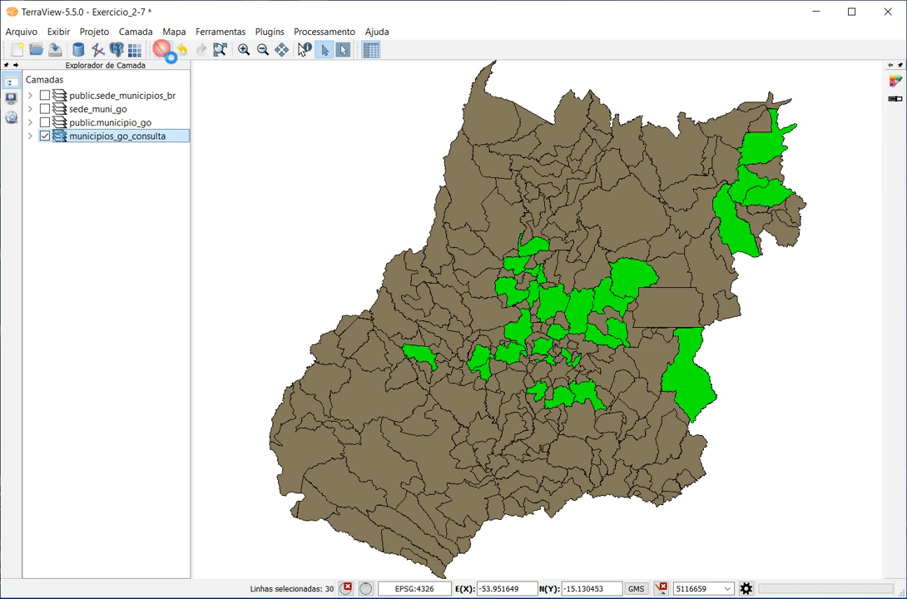